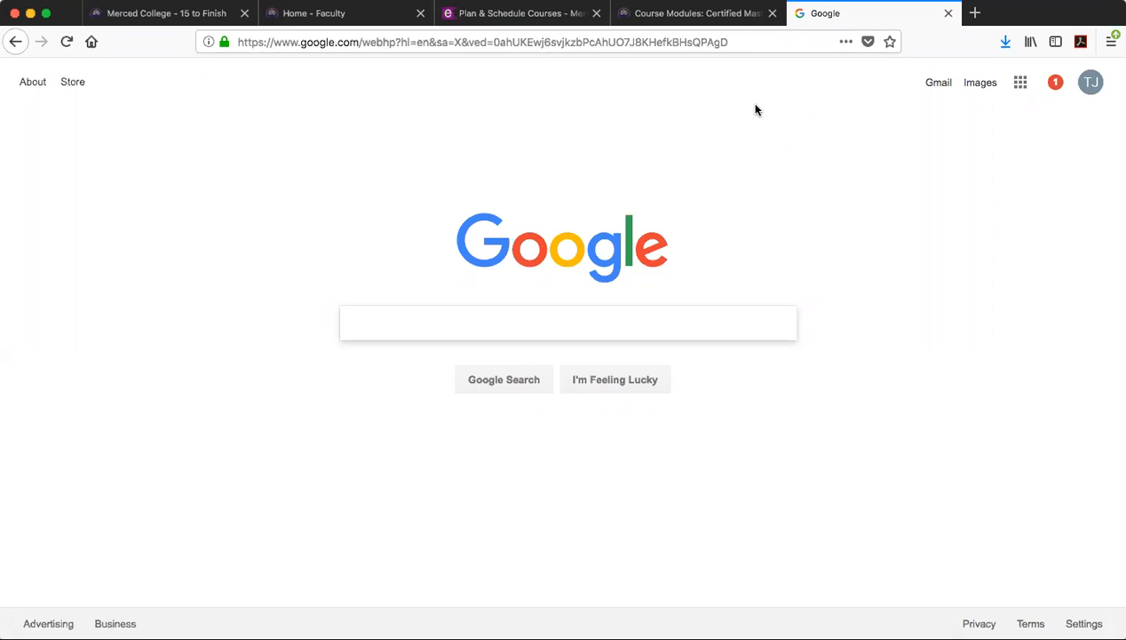
# Search Google for "powtoons" and open the official Powtoon website from the results
pyautogui.click(677, 315)
pyautogui.write('p')
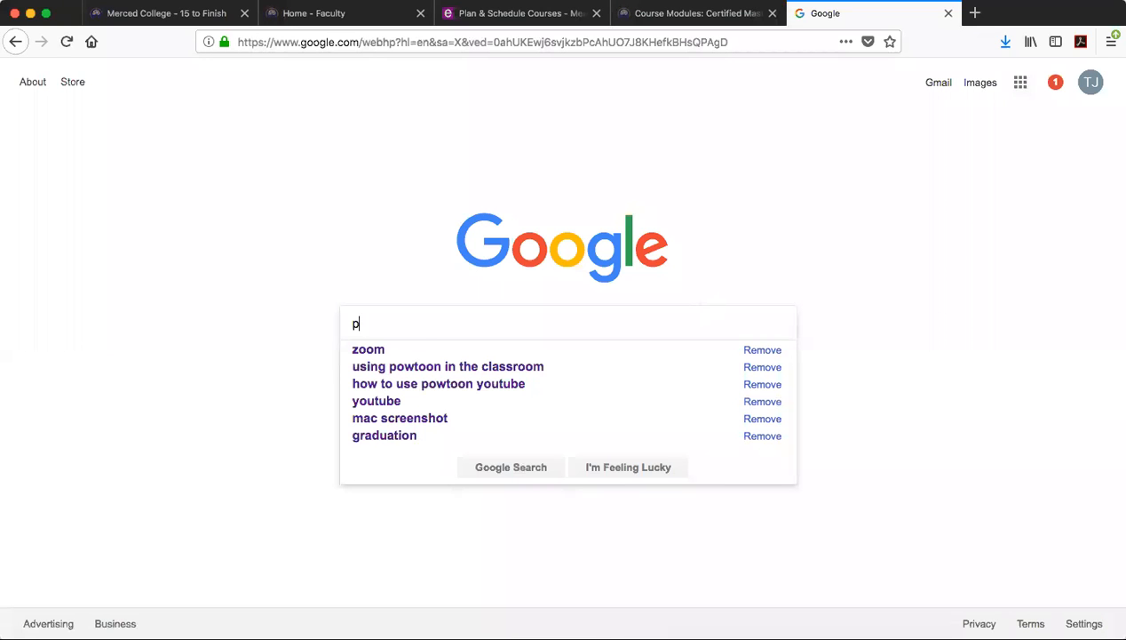
pyautogui.write('ow')
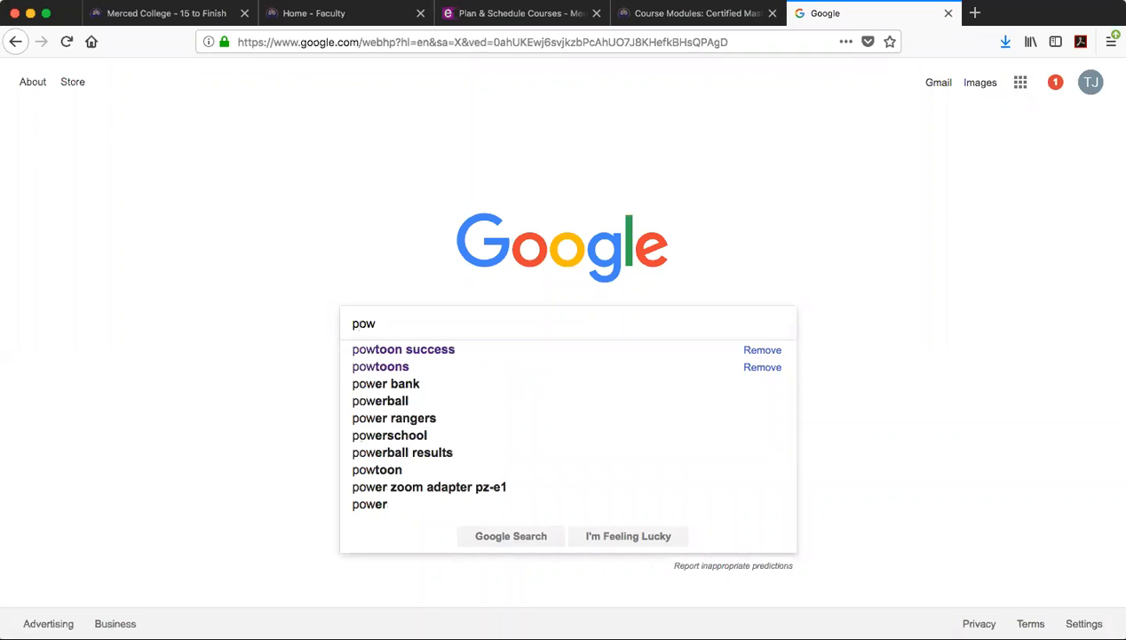
pyautogui.click(471, 372)
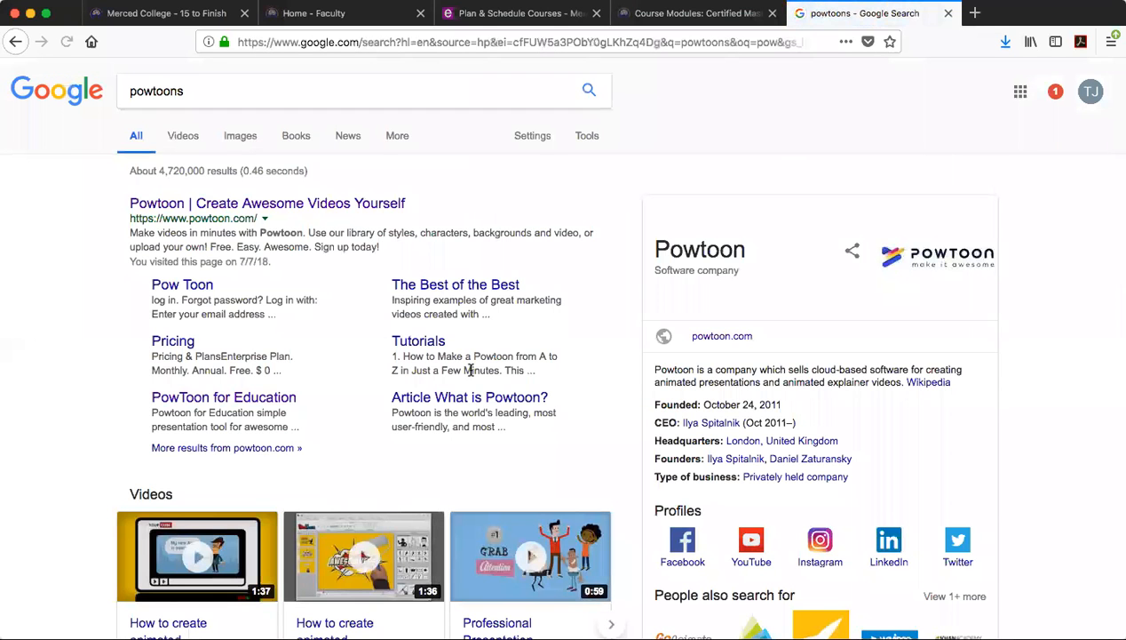
pyautogui.click(280, 210)
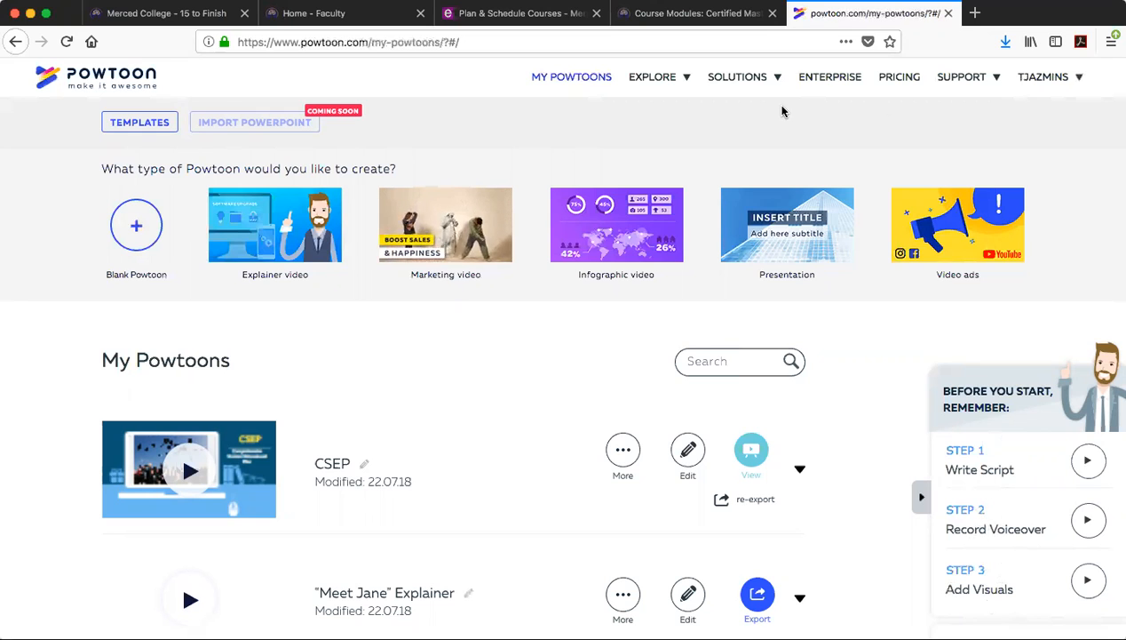
# Create a blank Powtoon from scratch using the Modern Edge look
pyautogui.moveTo(1038, 78)
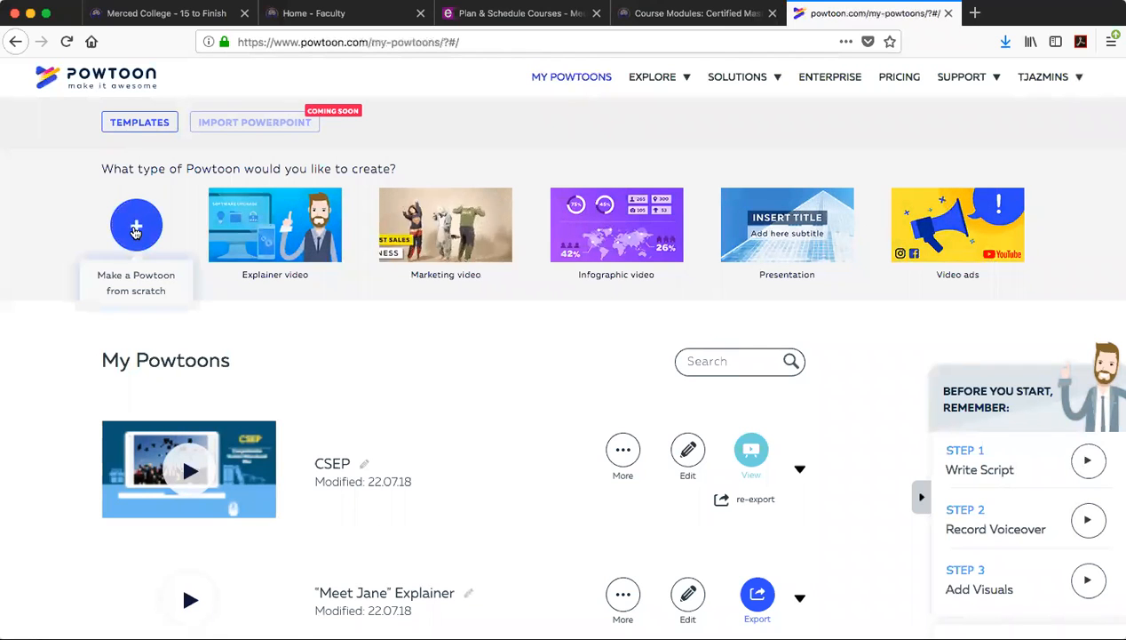
pyautogui.click(136, 227)
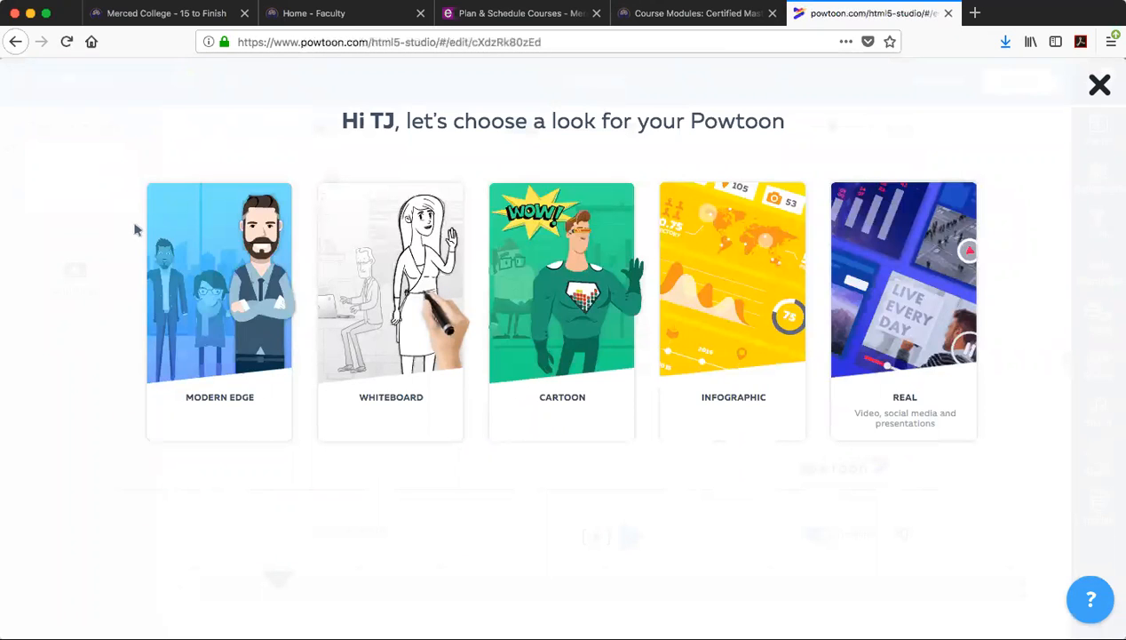
pyautogui.click(194, 216)
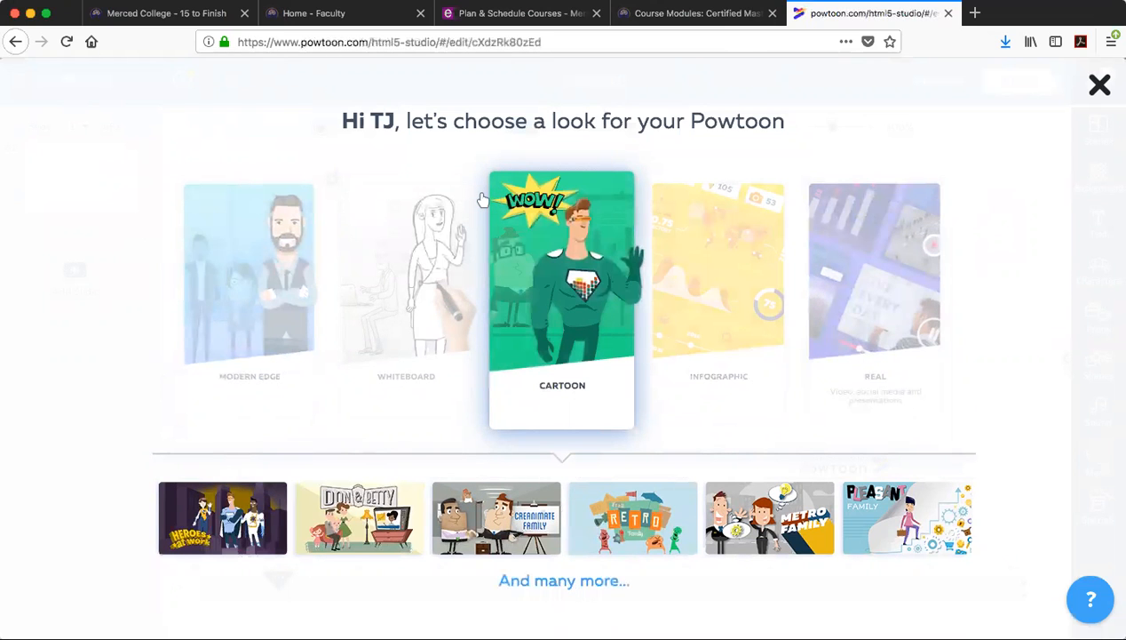
pyautogui.click(282, 234)
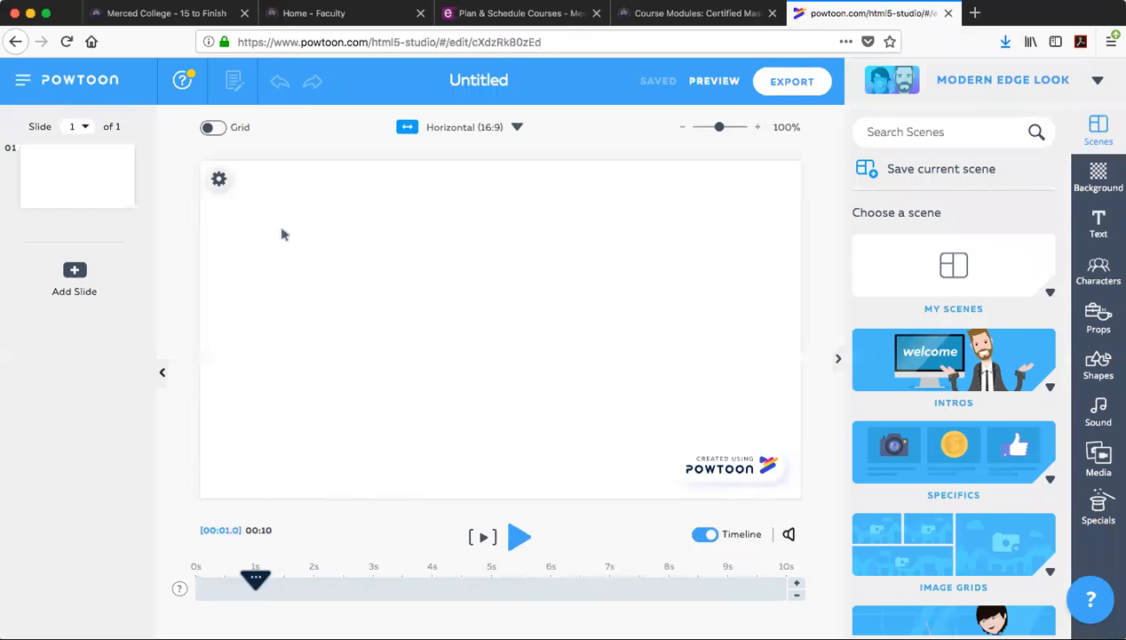
# Examine the saved voiceovers and the options for adding a new voiceover, without adding one
pyautogui.moveTo(92, 165)
pyautogui.click(1100, 418)
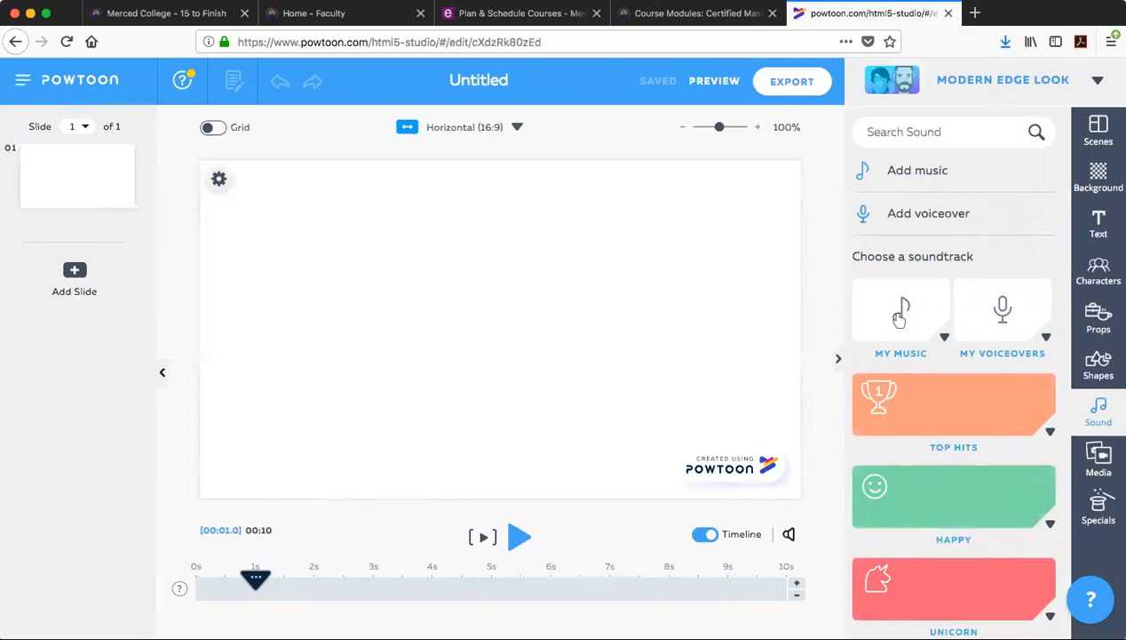
pyautogui.click(1046, 338)
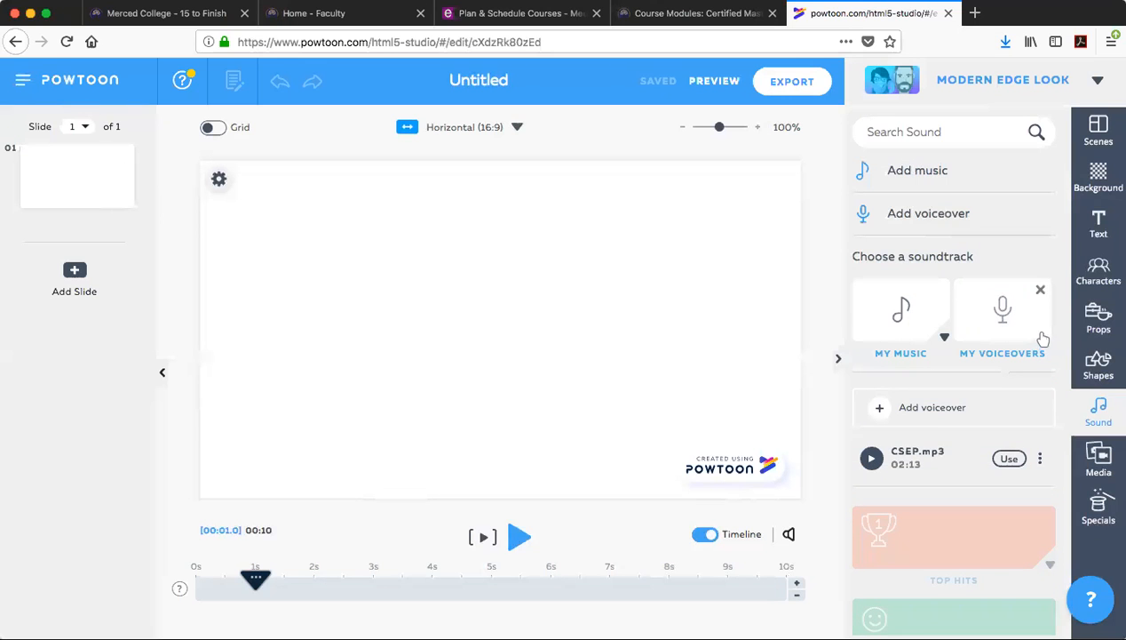
pyautogui.click(881, 409)
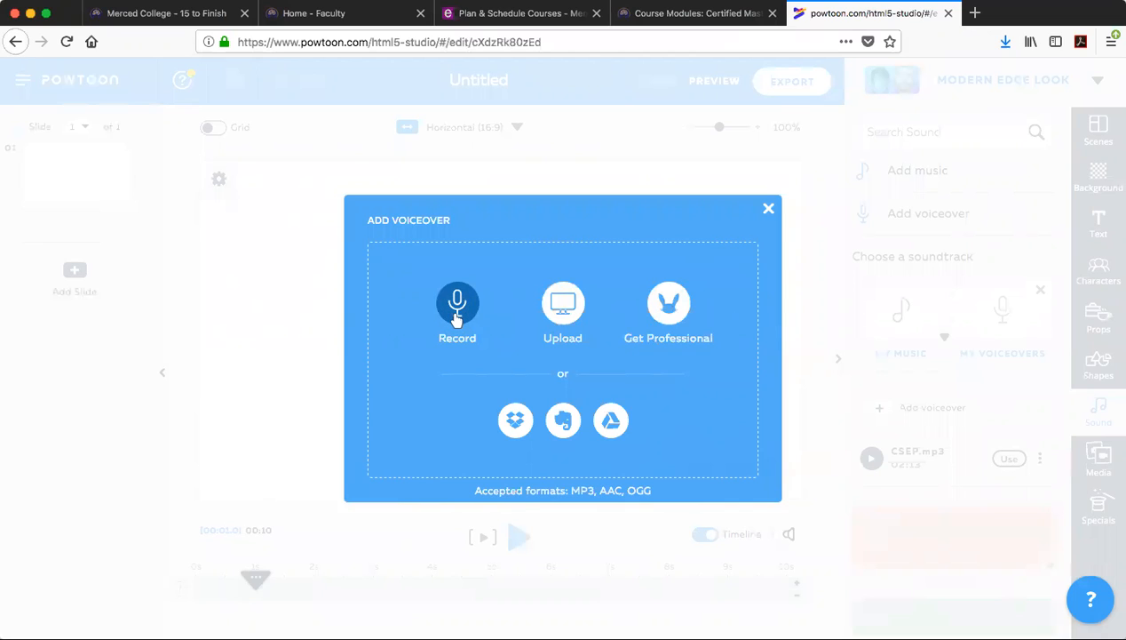
pyautogui.click(768, 211)
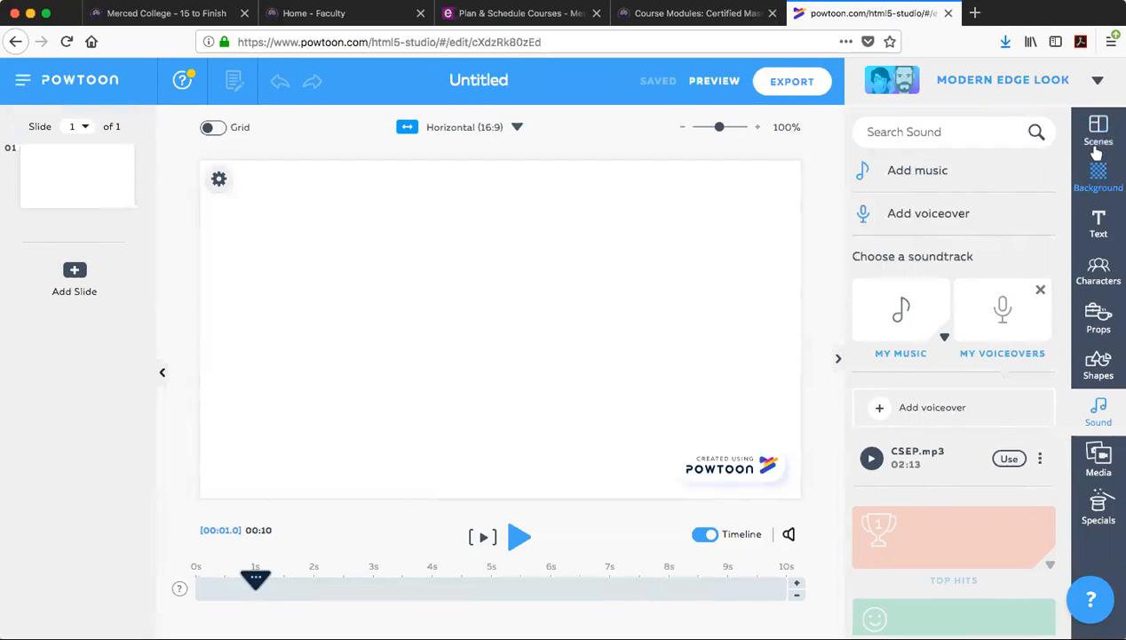
# Set the first slide's background to the light blue basic color #6CB9F1
pyautogui.click(1098, 178)
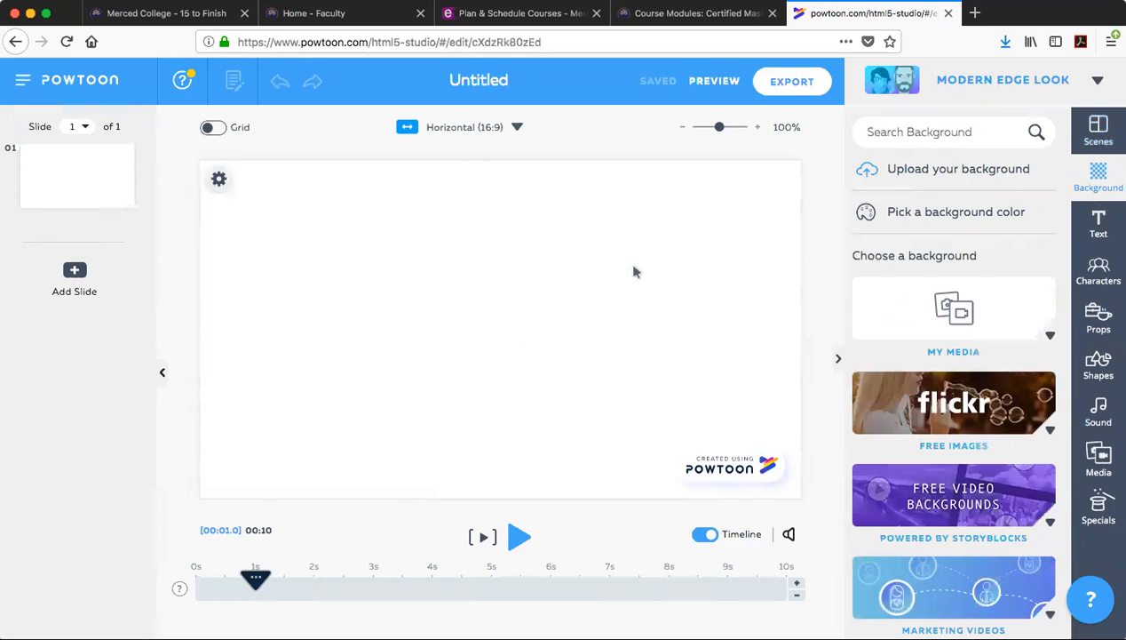
pyautogui.click(908, 216)
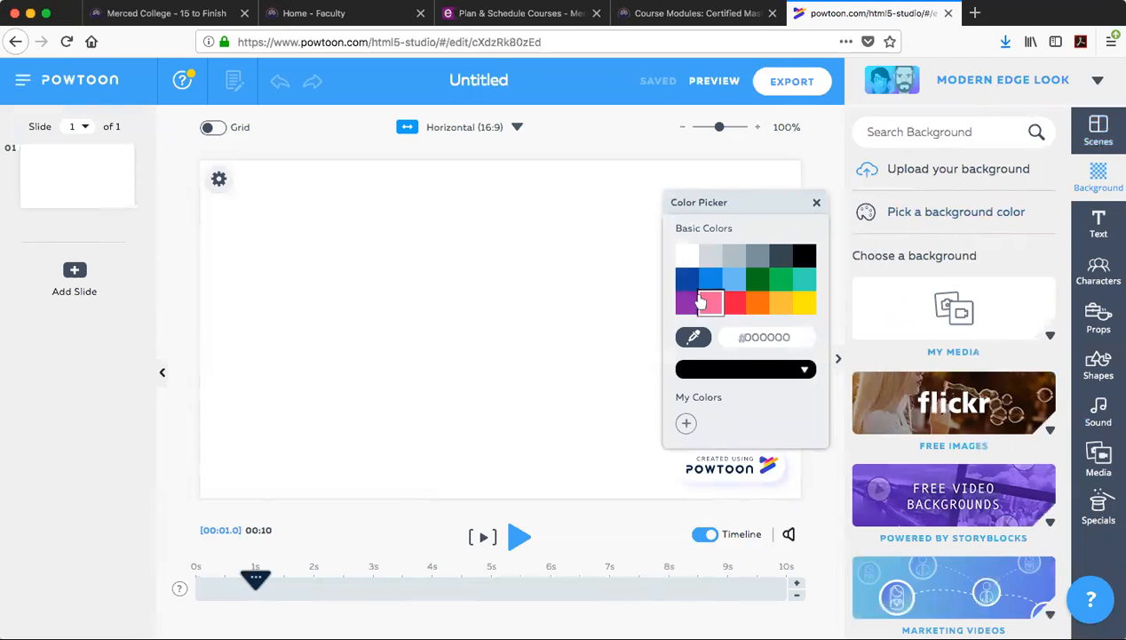
pyautogui.click(734, 283)
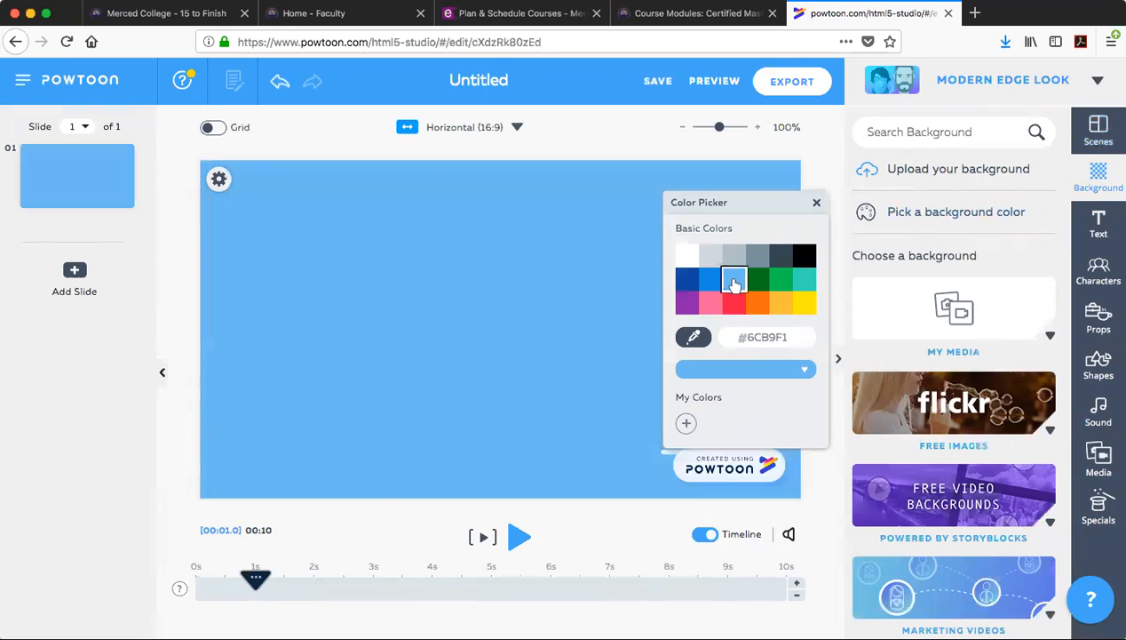
pyautogui.click(572, 300)
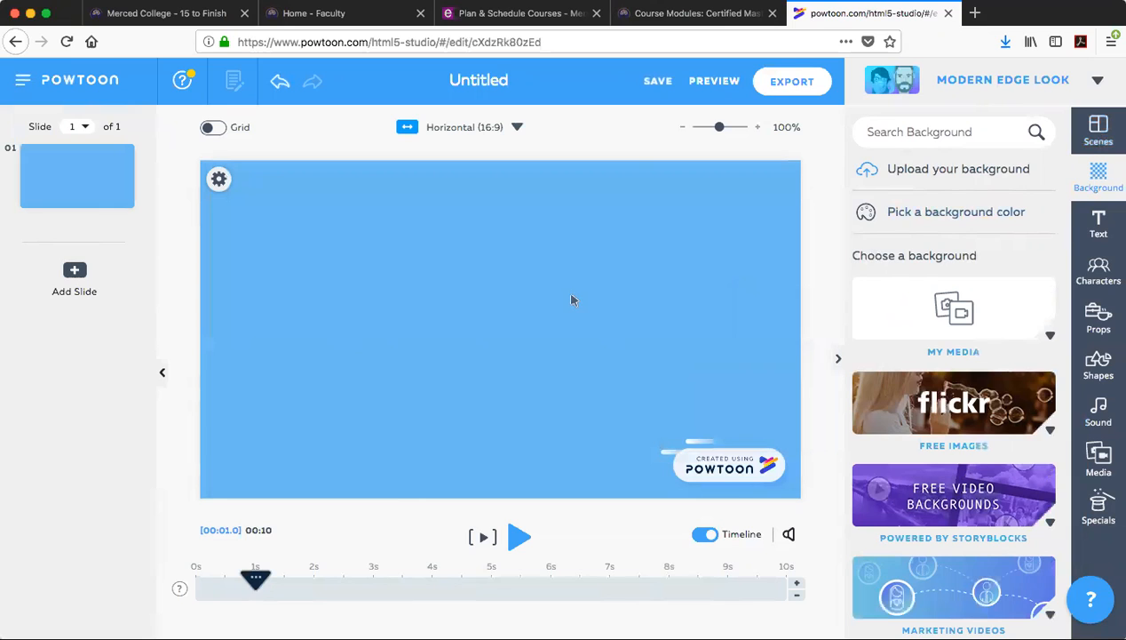
# Browse the full list of ready-made scene categories, from intros through outros
pyautogui.click(1100, 135)
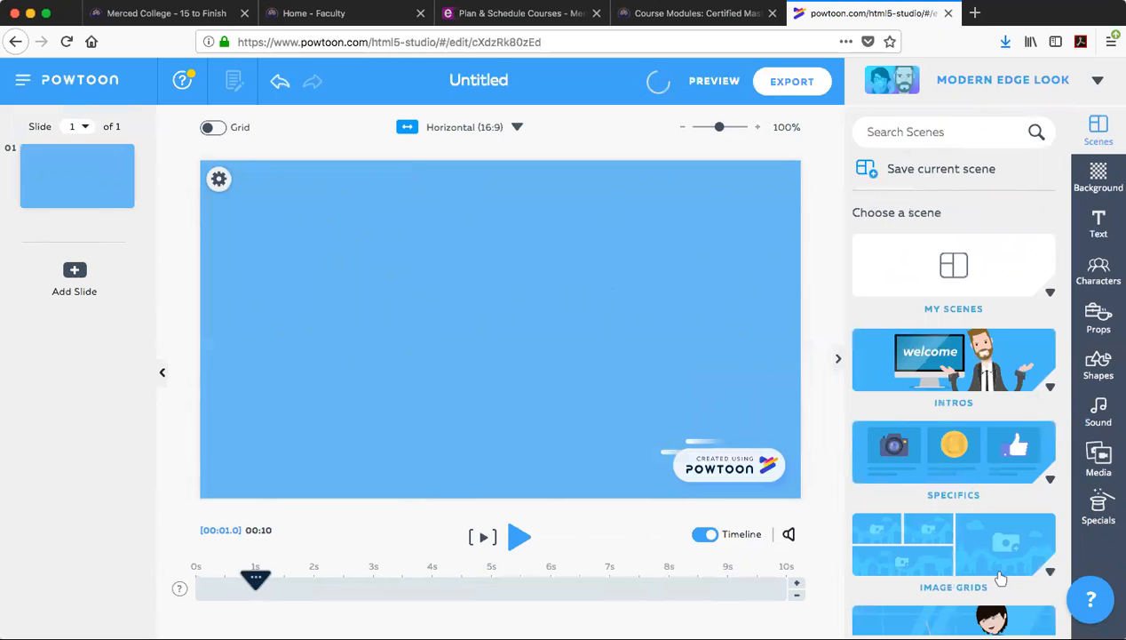
pyautogui.scroll(-3, 977, 551)
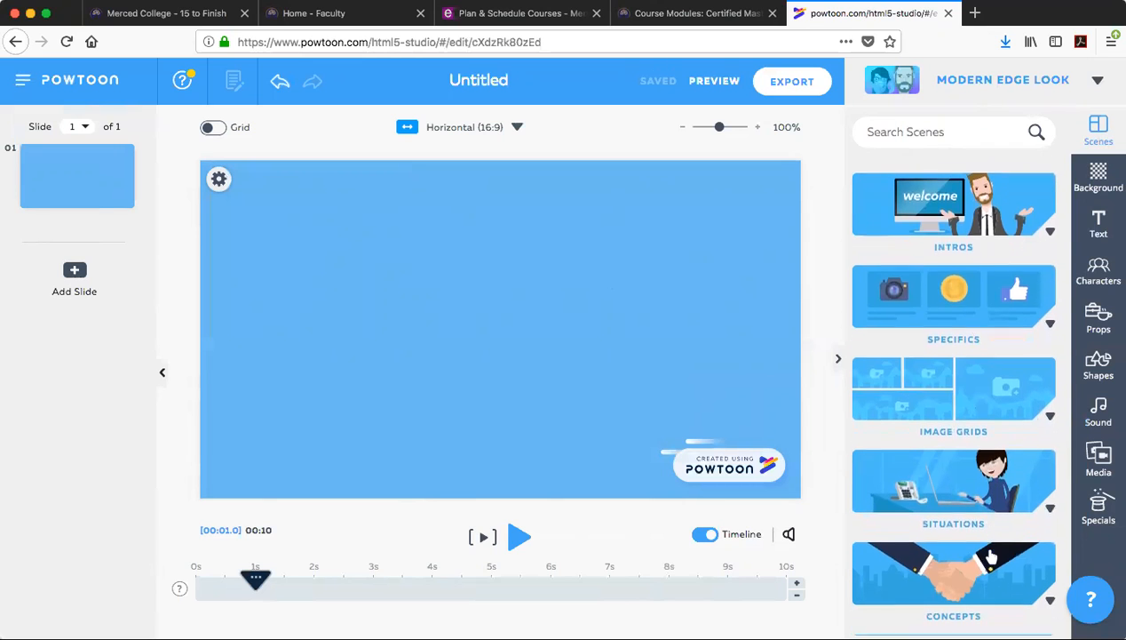
pyautogui.scroll(-2, 972, 553)
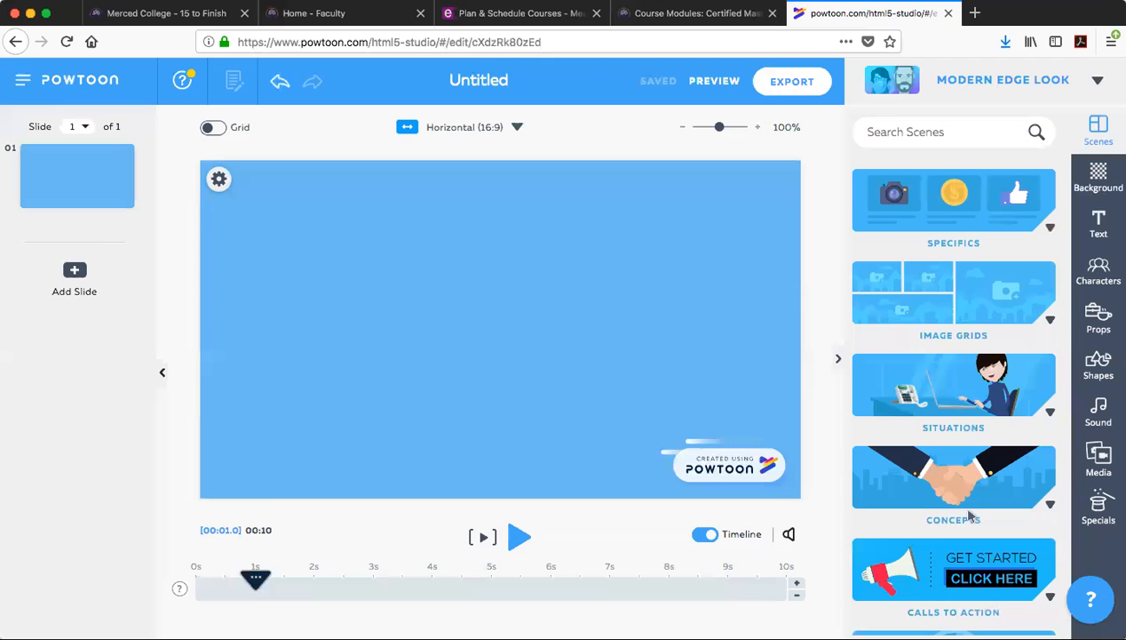
pyautogui.scroll(-2, 971, 518)
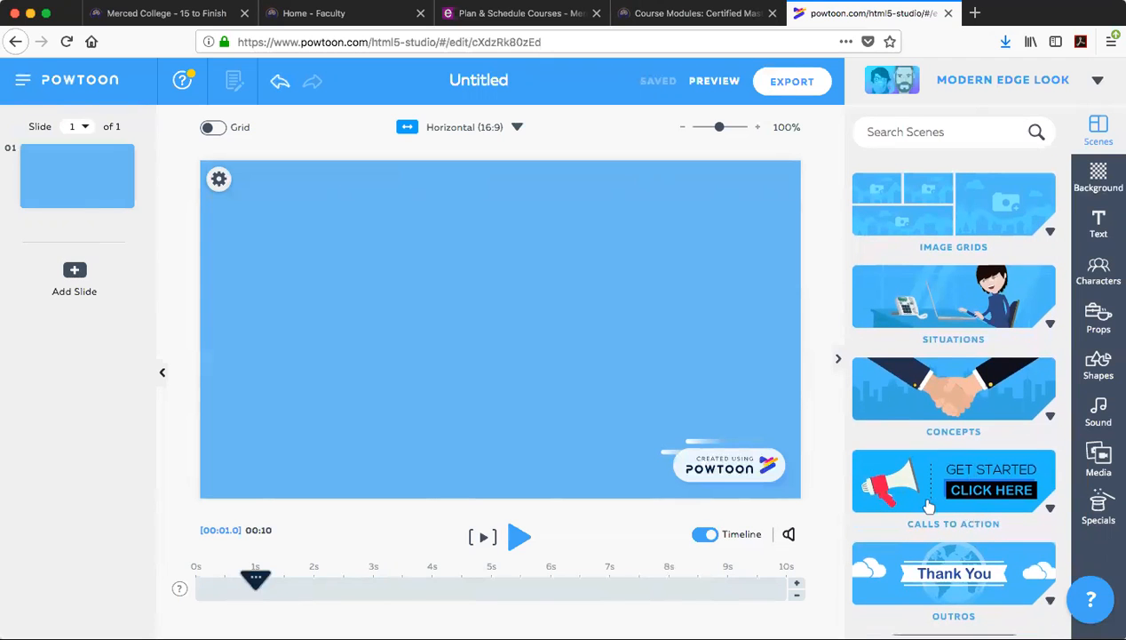
pyautogui.scroll(-1, 959, 573)
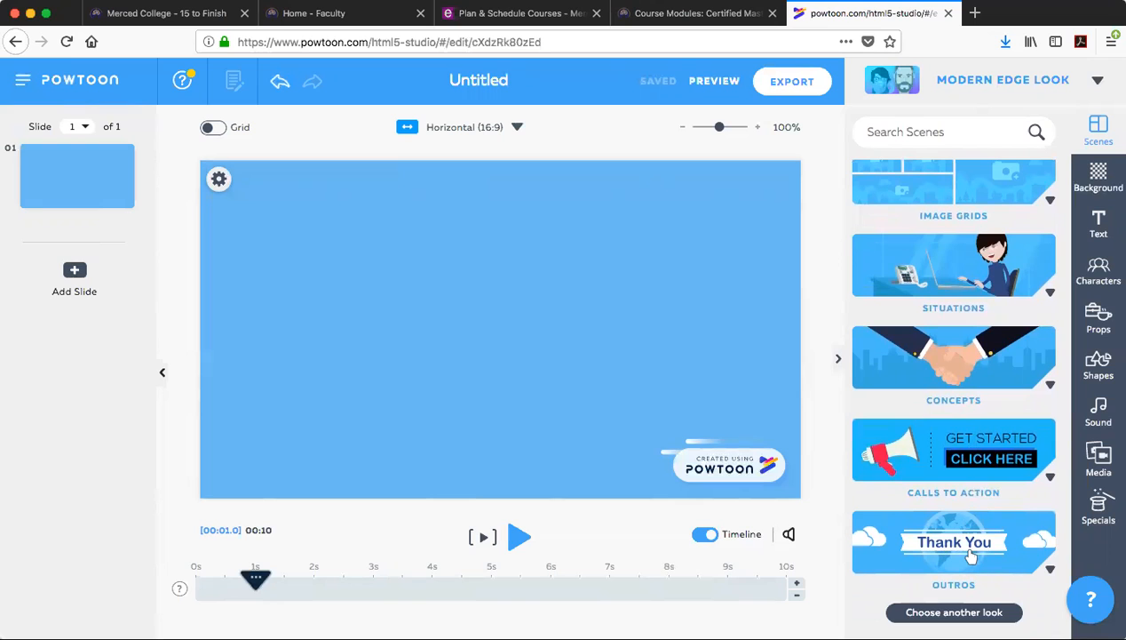
pyautogui.scroll(8, 972, 551)
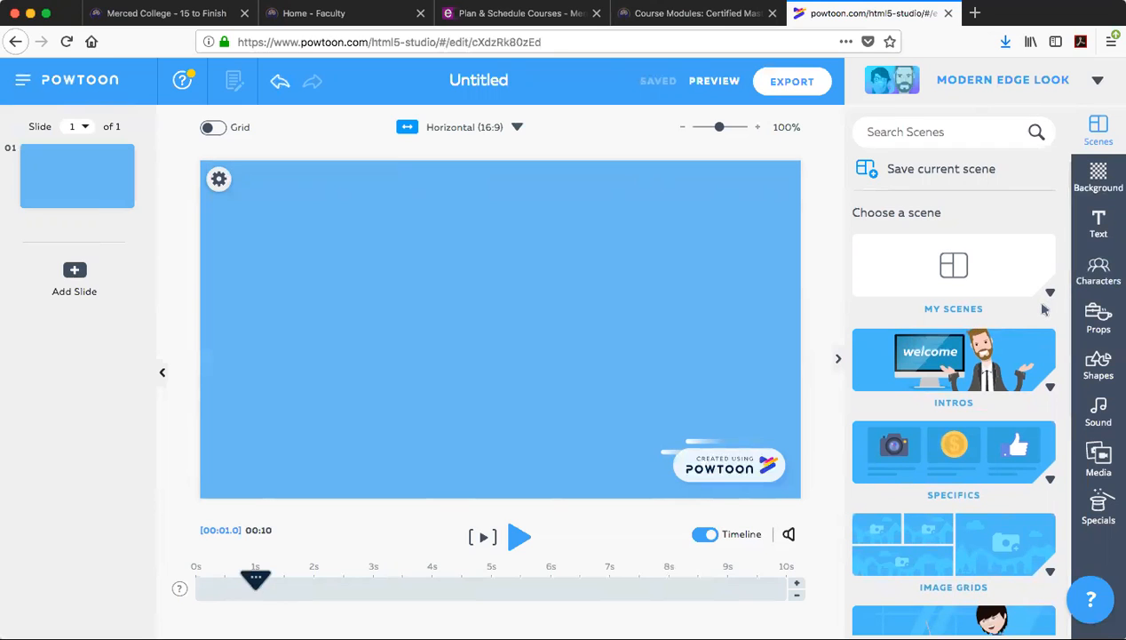
# Review the title, body and designed text options, and the available character collections
pyautogui.click(1100, 224)
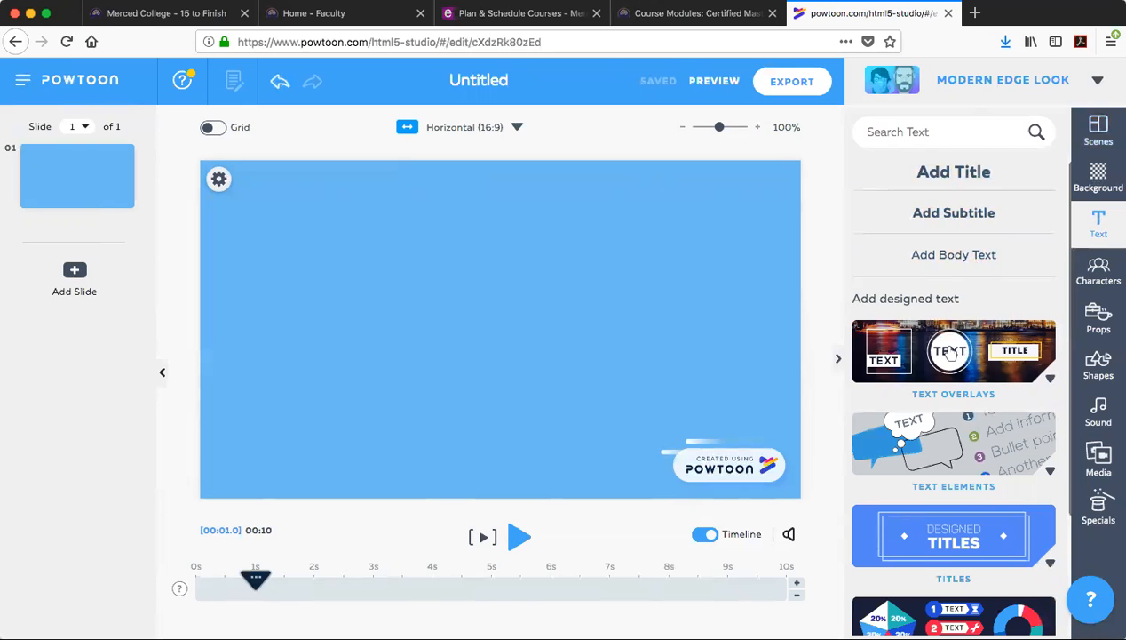
pyautogui.scroll(-3, 949, 351)
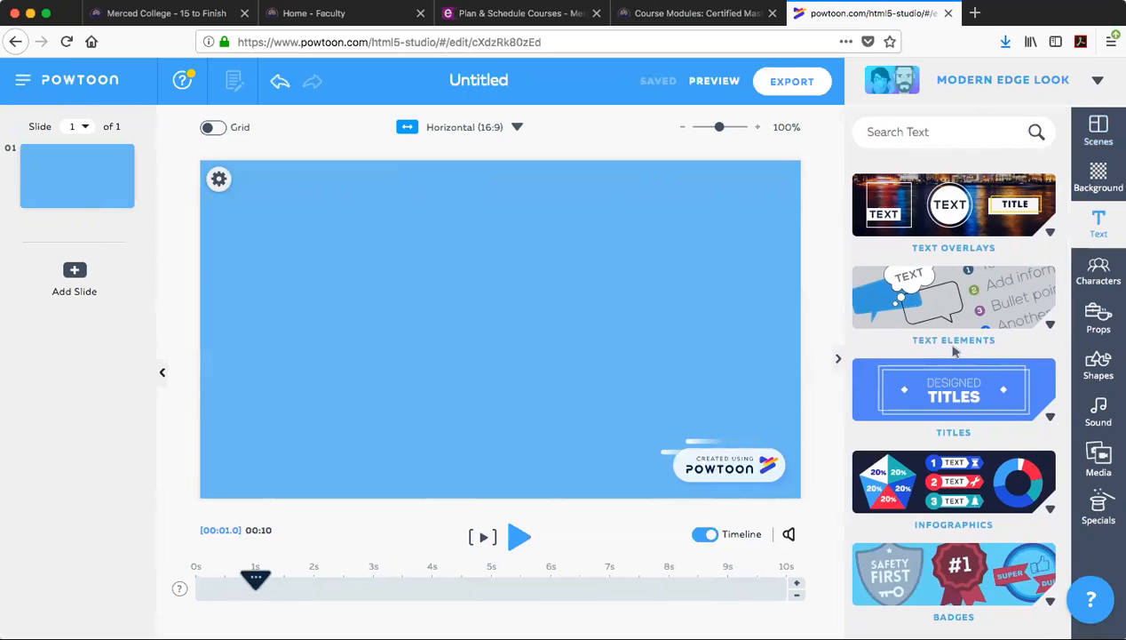
pyautogui.scroll(3, 953, 352)
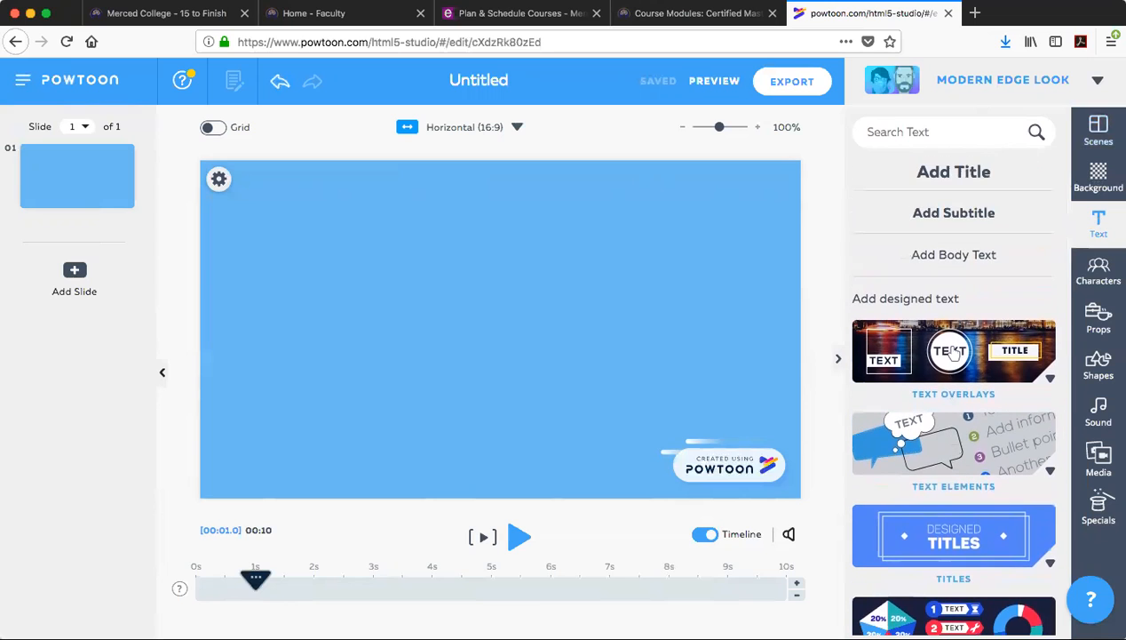
pyautogui.click(1087, 283)
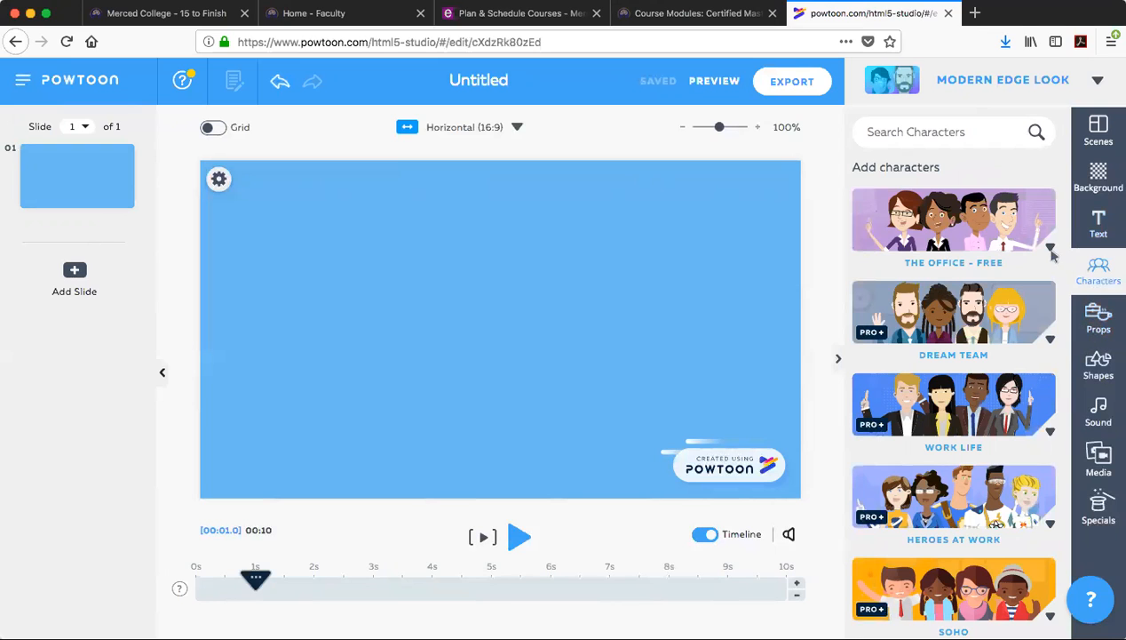
# Browse the props in the Basic - Free collection
pyautogui.click(1099, 315)
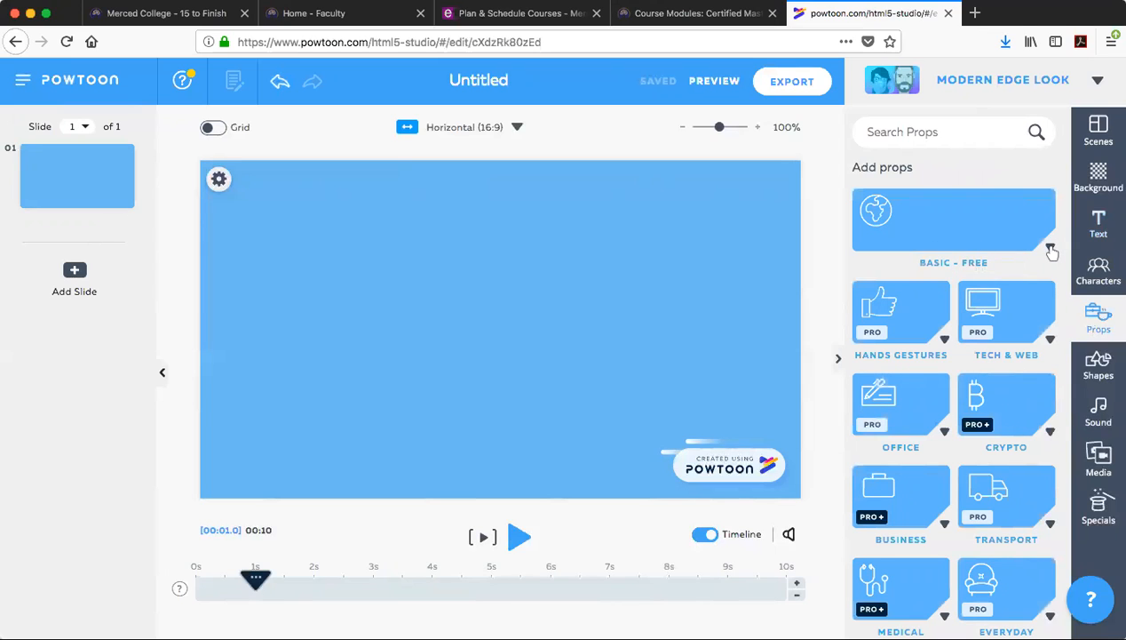
pyautogui.click(1050, 249)
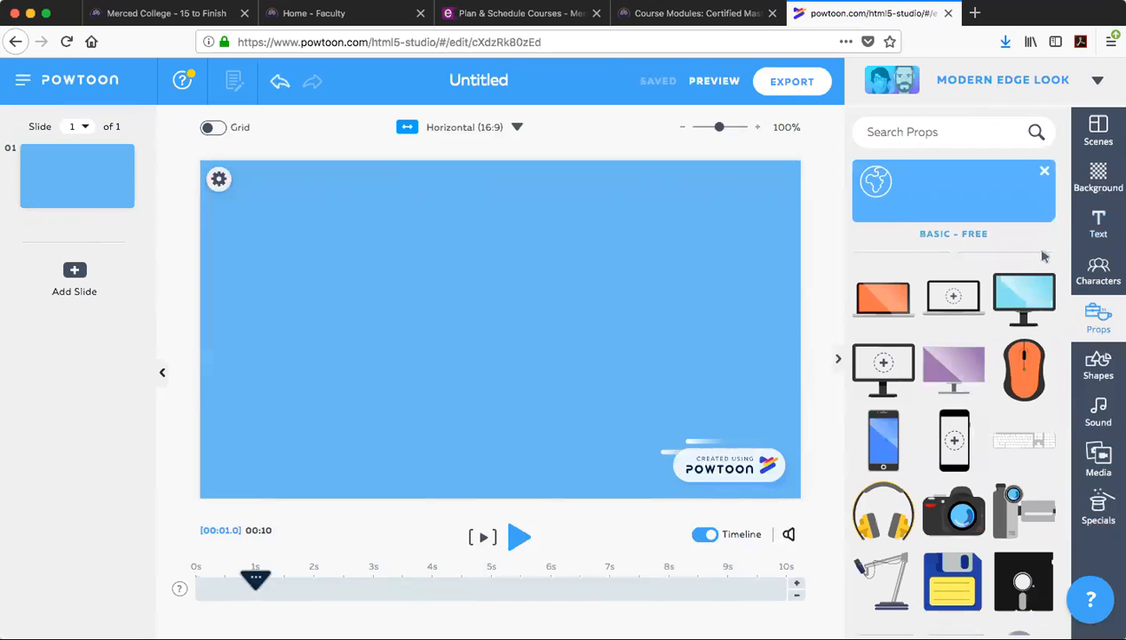
pyautogui.scroll(-3, 980, 399)
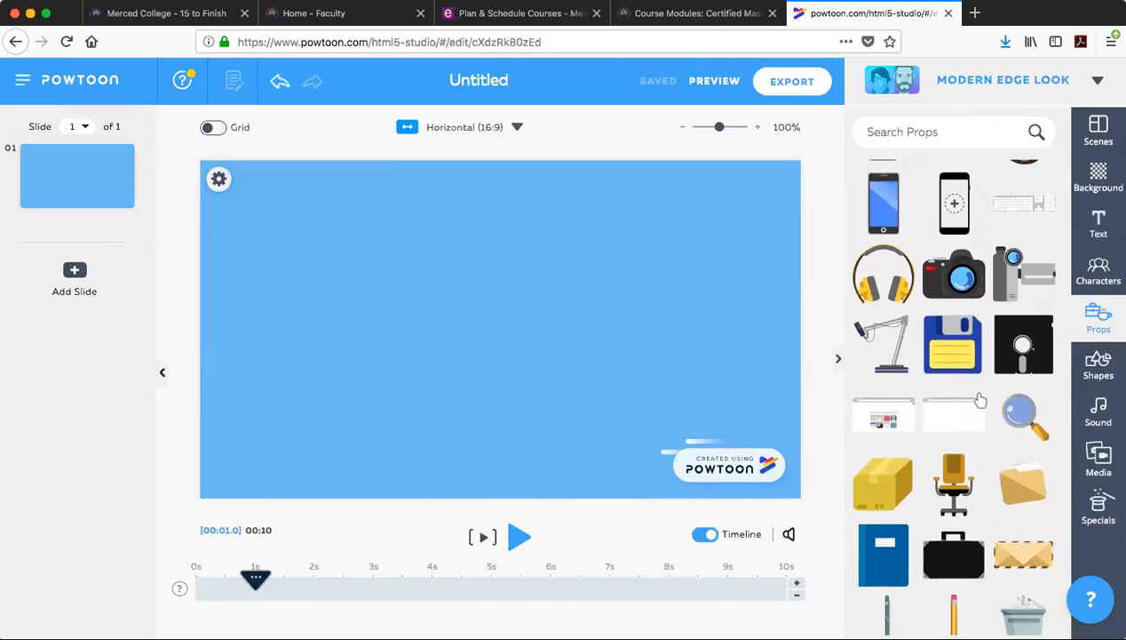
pyautogui.scroll(-10, 979, 400)
pyautogui.scroll(-8, 980, 400)
pyautogui.scroll(20, 979, 400)
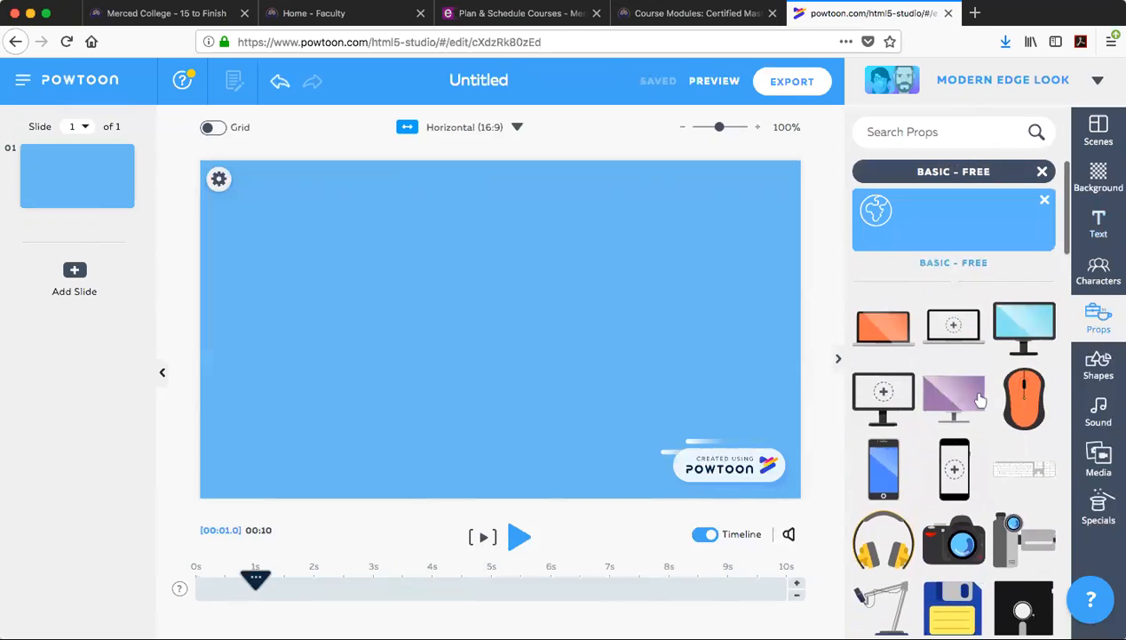
# Review the shape categories and the sound library, and dismiss the error notifications
pyautogui.click(1094, 368)
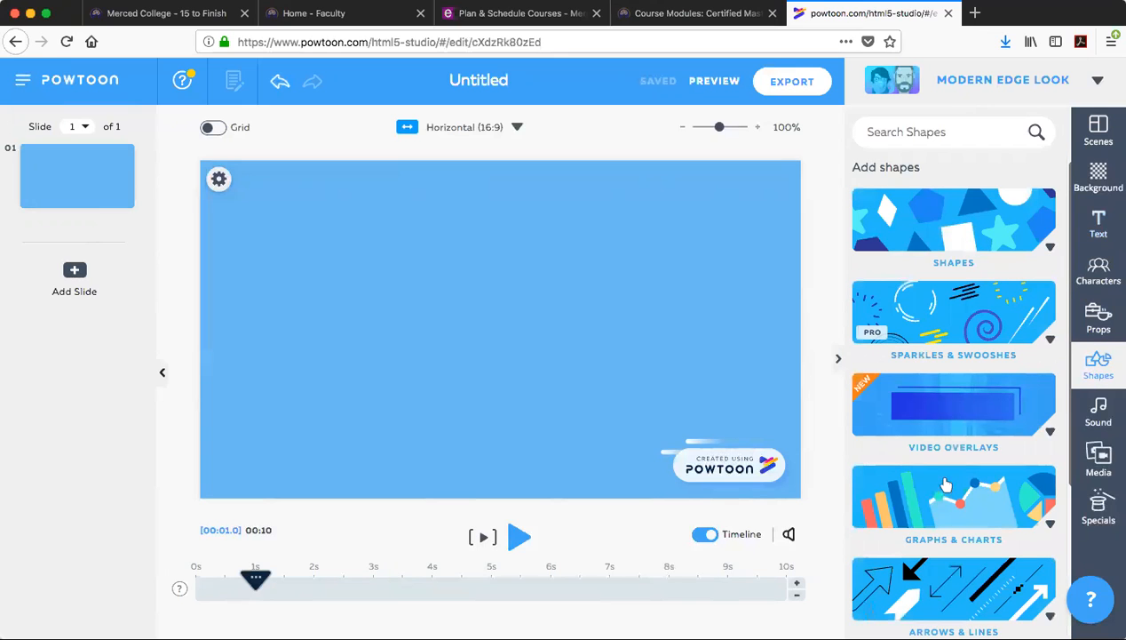
pyautogui.click(1098, 415)
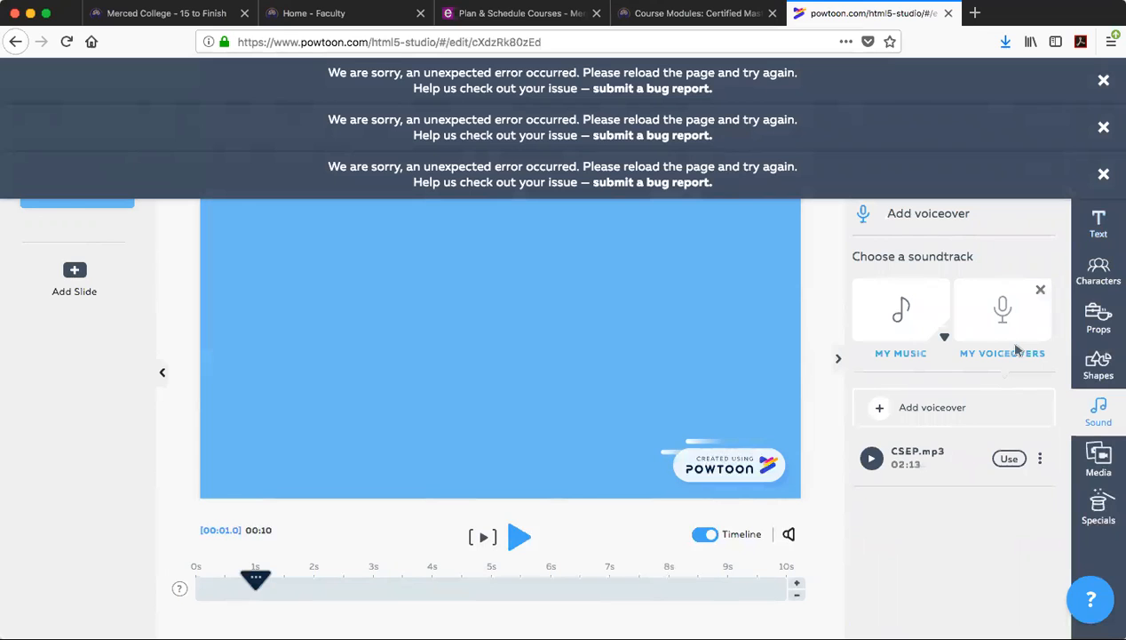
pyautogui.click(1103, 81)
pyautogui.click(1103, 82)
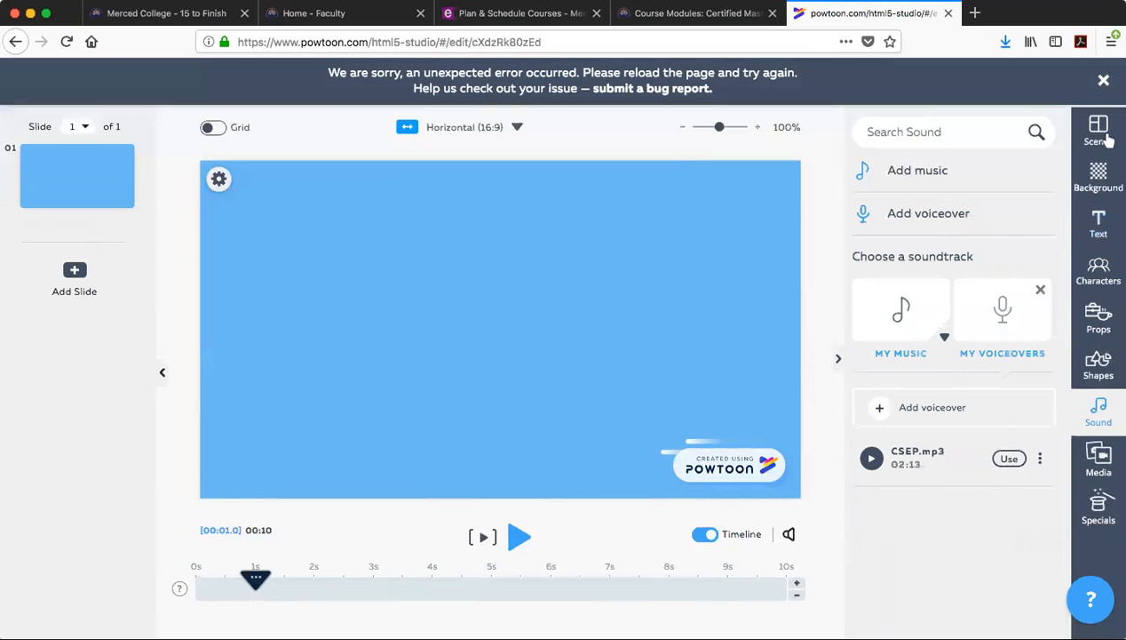
# Show the uploaded images in the My Media collection
pyautogui.click(1092, 469)
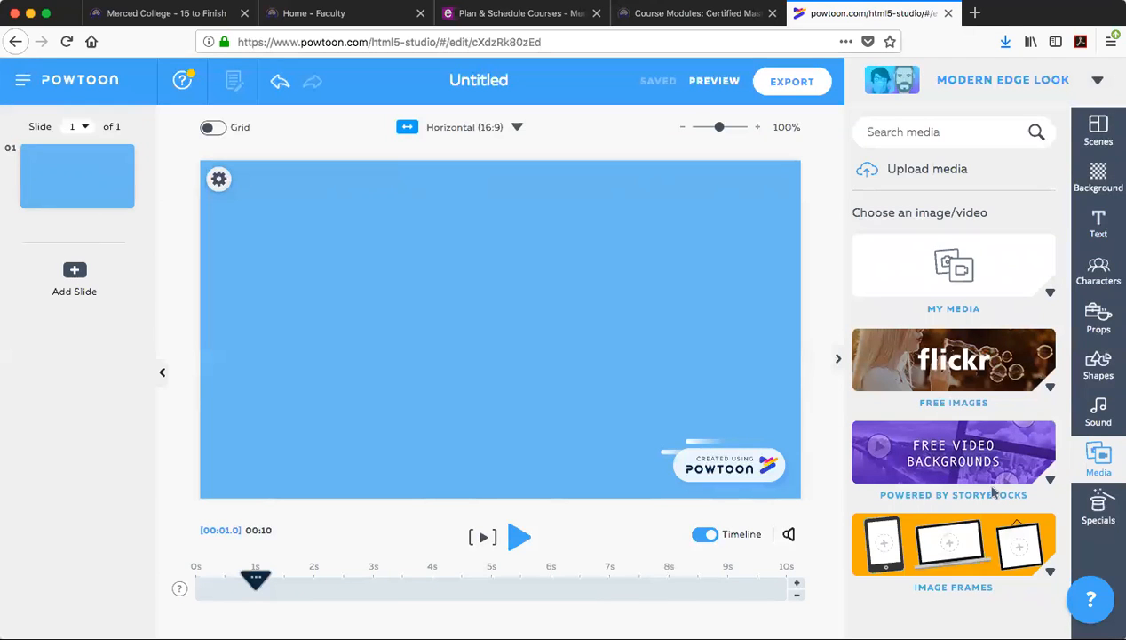
pyautogui.click(1049, 290)
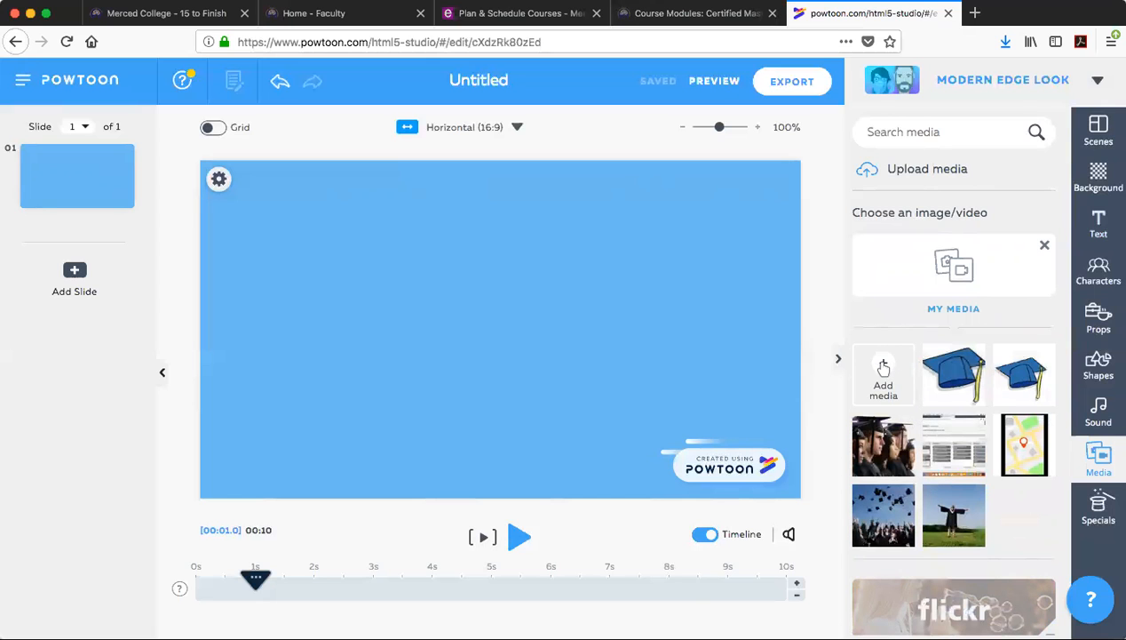
# Review the sources available for adding media, close them, and browse the special themes
pyautogui.click(884, 373)
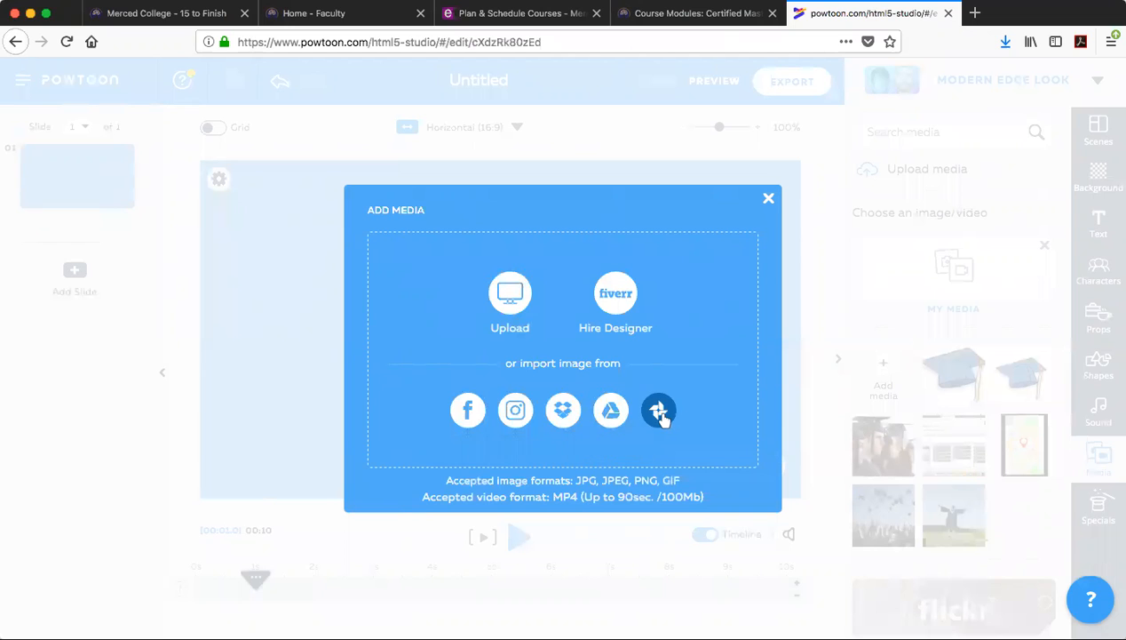
pyautogui.click(769, 201)
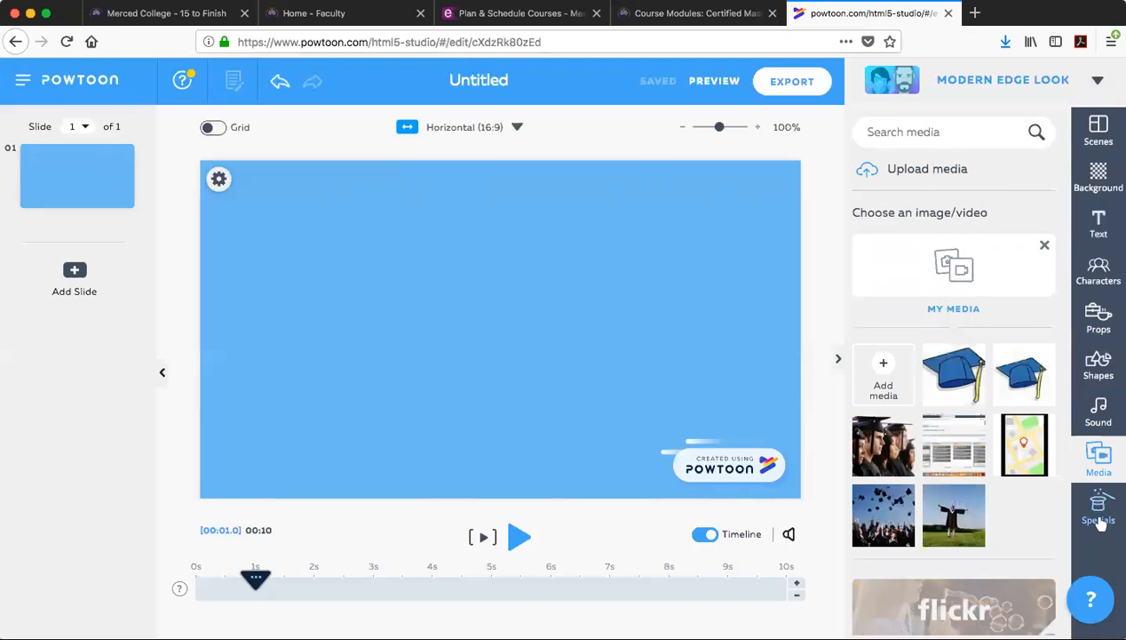
pyautogui.click(1099, 514)
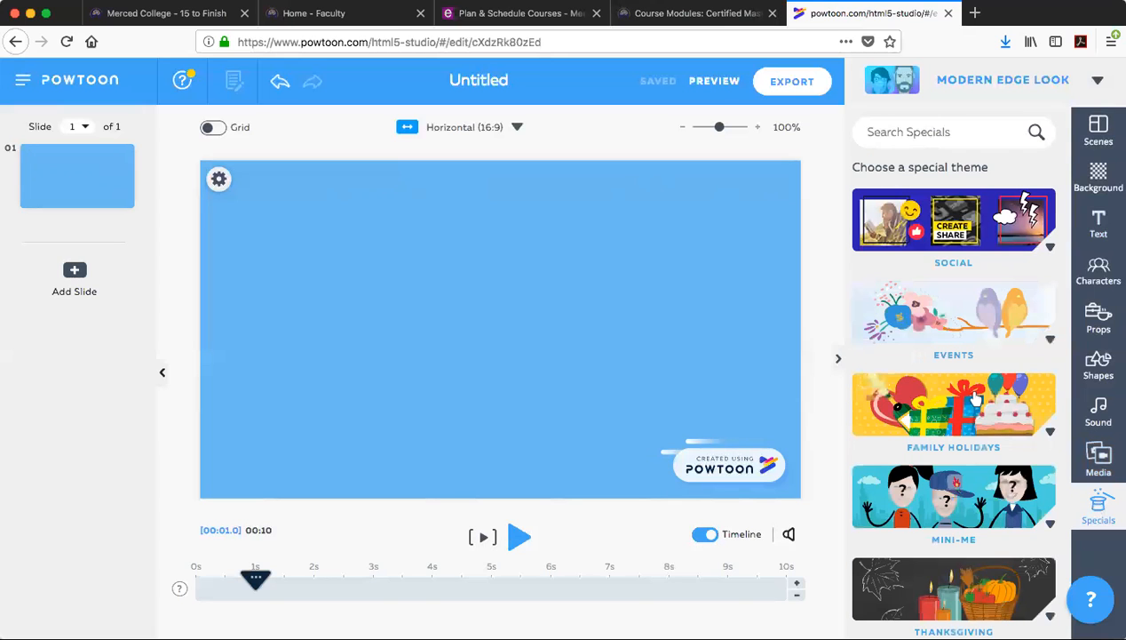
pyautogui.scroll(-2, 988, 373)
pyautogui.scroll(-3, 991, 377)
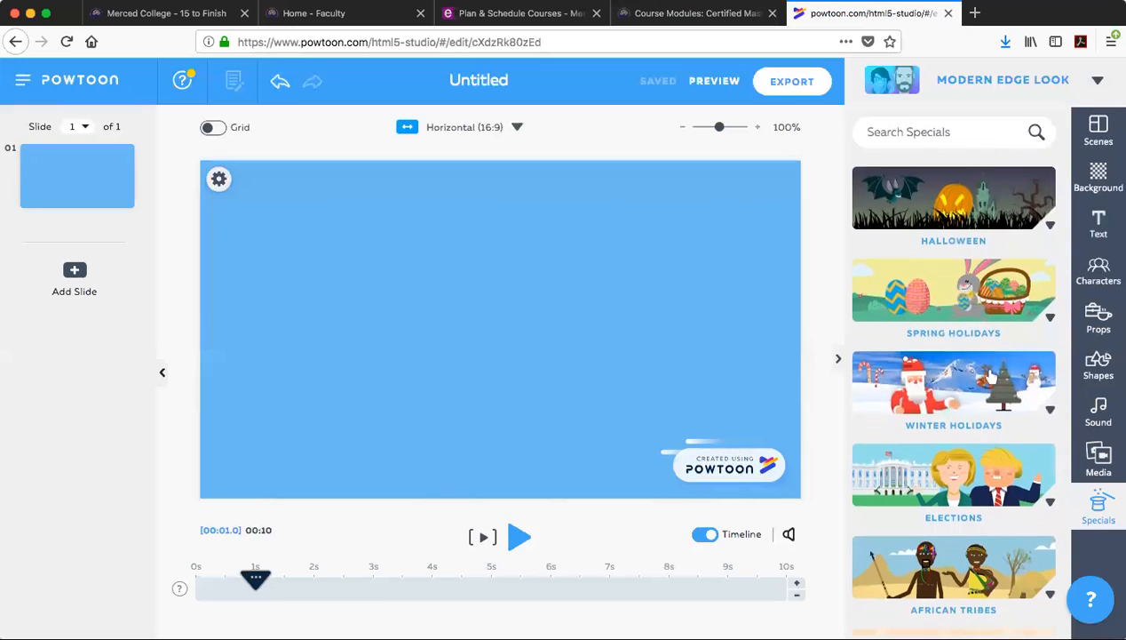
pyautogui.scroll(-2, 991, 377)
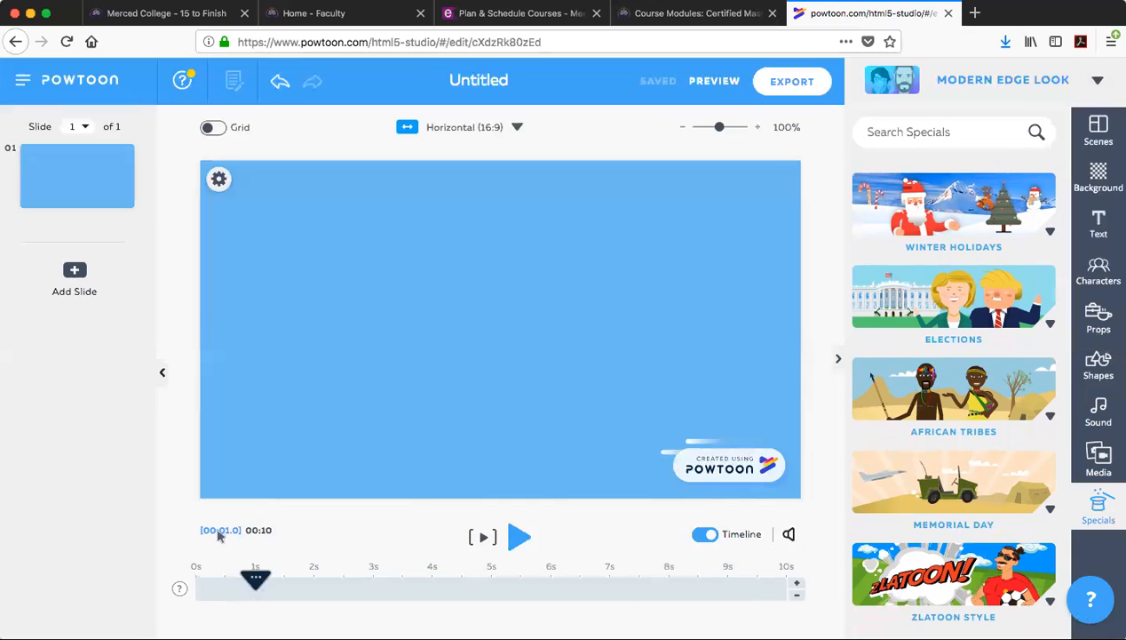
# Add the ponytailed woman in the Hello pose from the The Office - Free character collection to the slide
pyautogui.click(1102, 280)
pyautogui.click(962, 259)
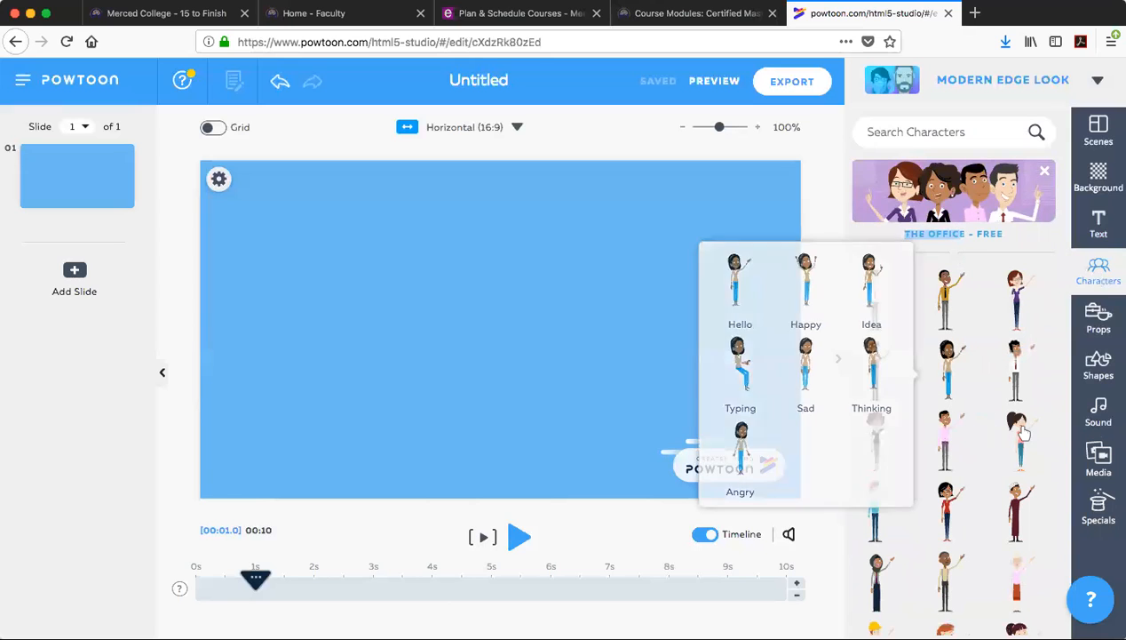
pyautogui.moveTo(1026, 433)
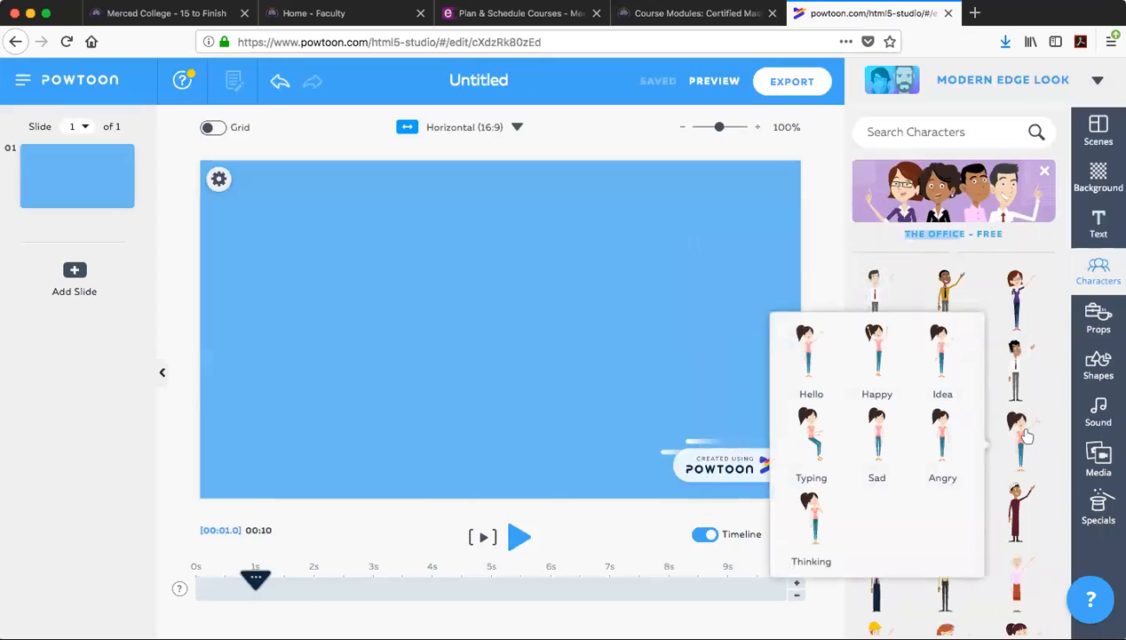
pyautogui.click(804, 371)
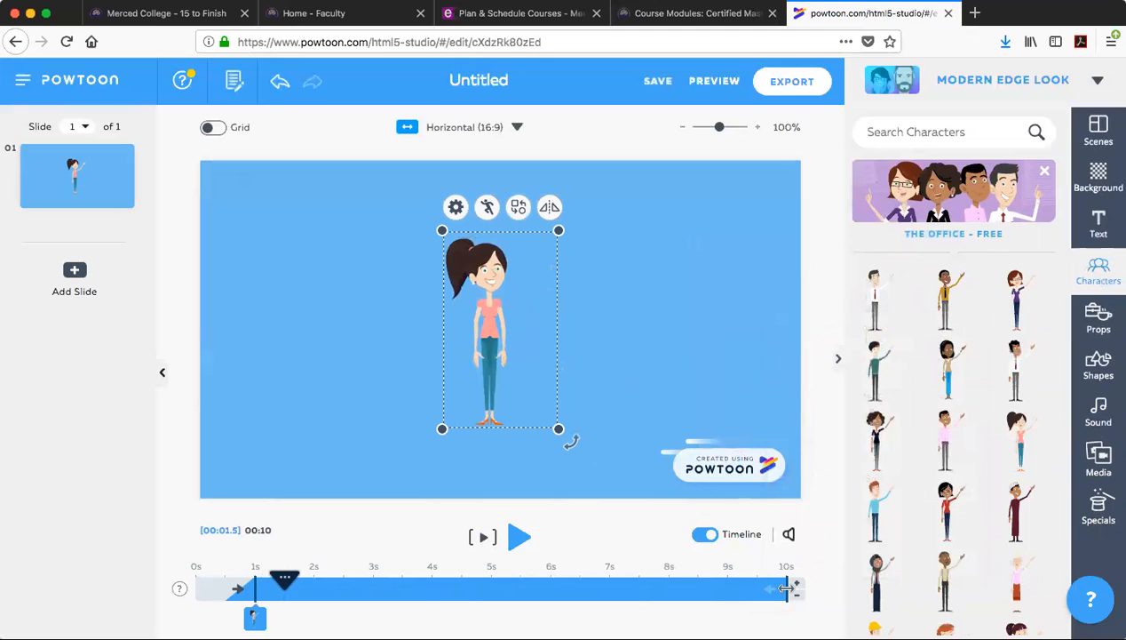
# Set the woman character to leave the slide at 6 s and play the slide to check the timing
pyautogui.moveTo(786, 588); pyautogui.dragTo(553, 591)
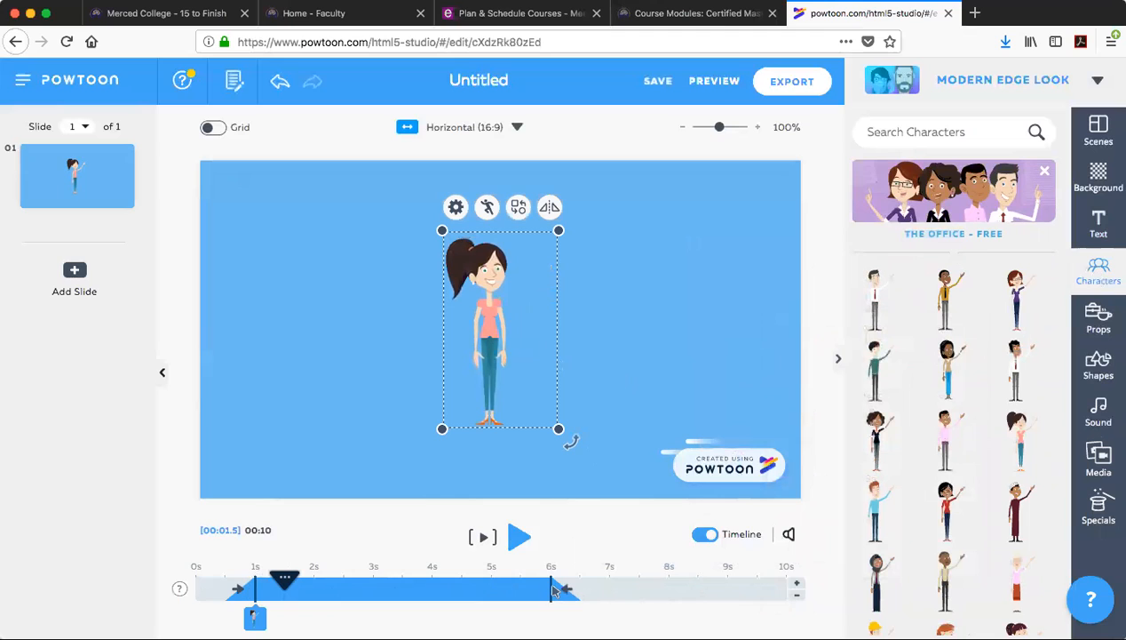
pyautogui.click(518, 540)
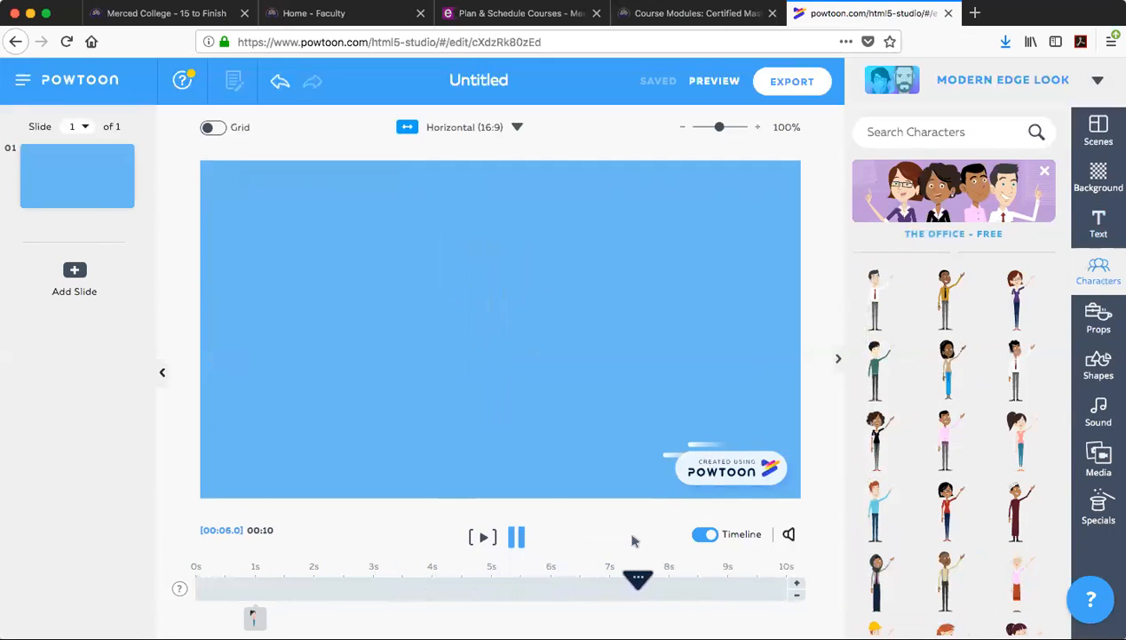
pyautogui.click(518, 538)
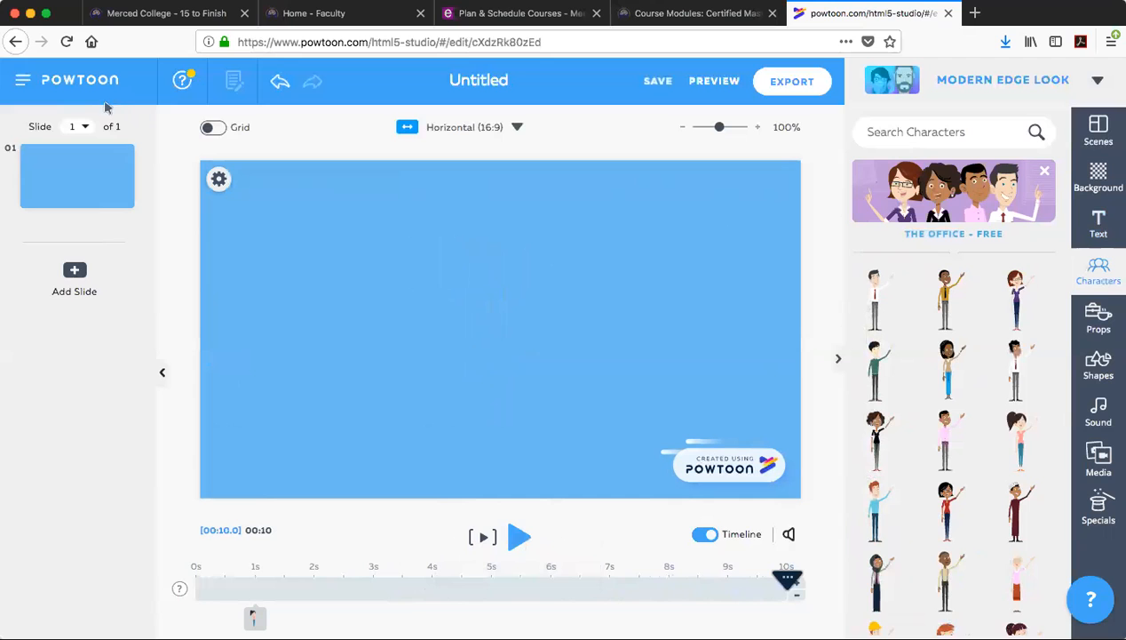
# Go to My Powtoons and open the CSEP Powtoon for editing
pyautogui.click(20, 85)
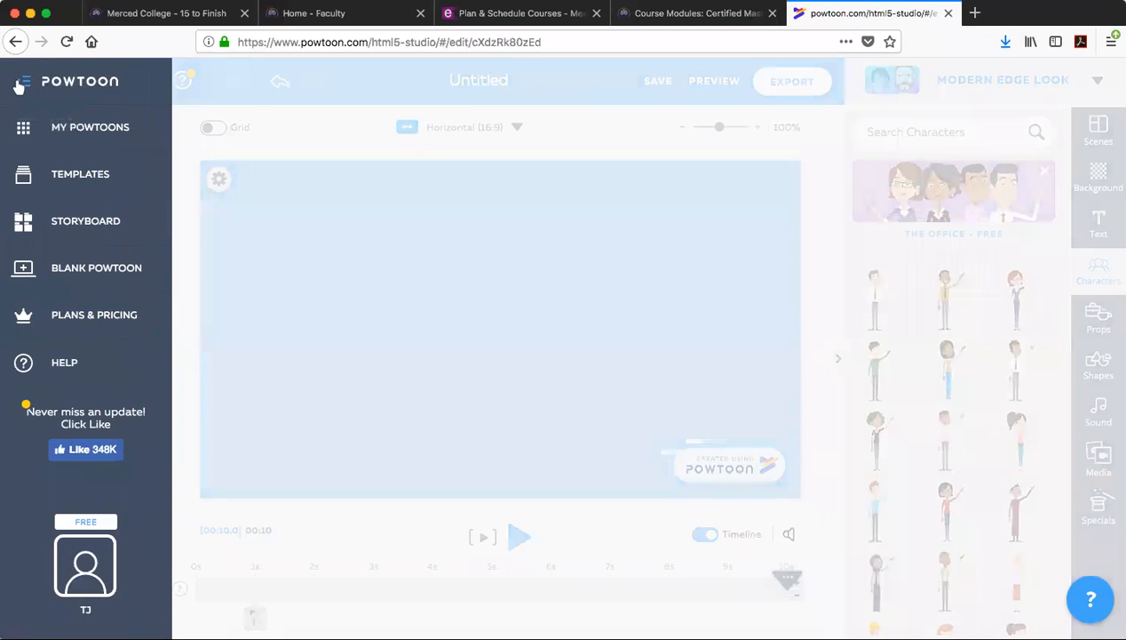
pyautogui.click(78, 127)
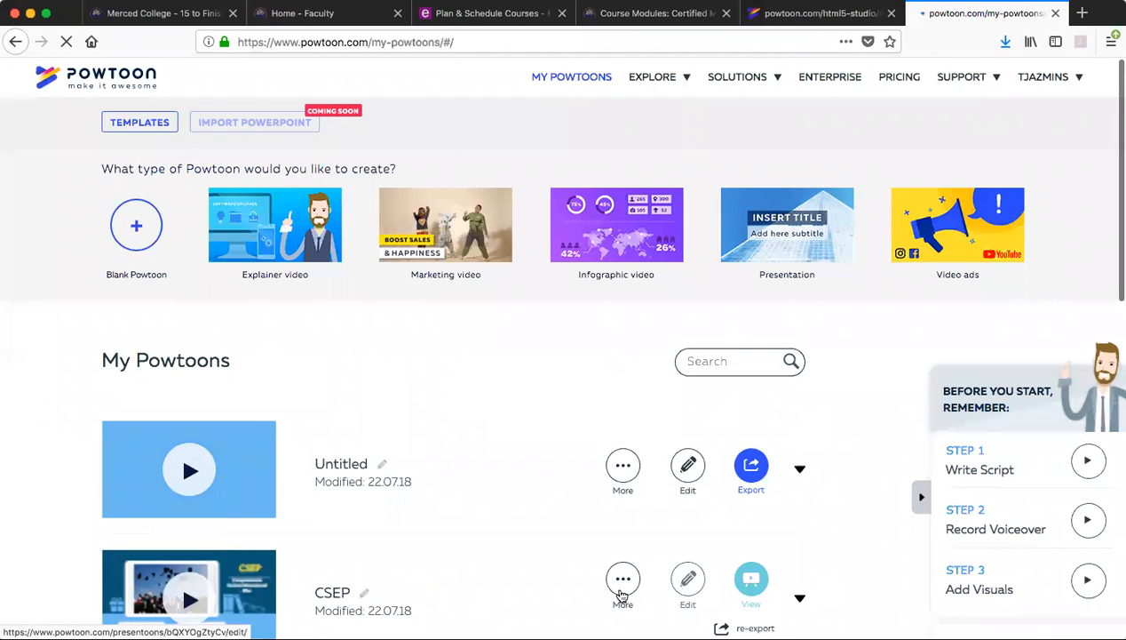
pyautogui.click(689, 586)
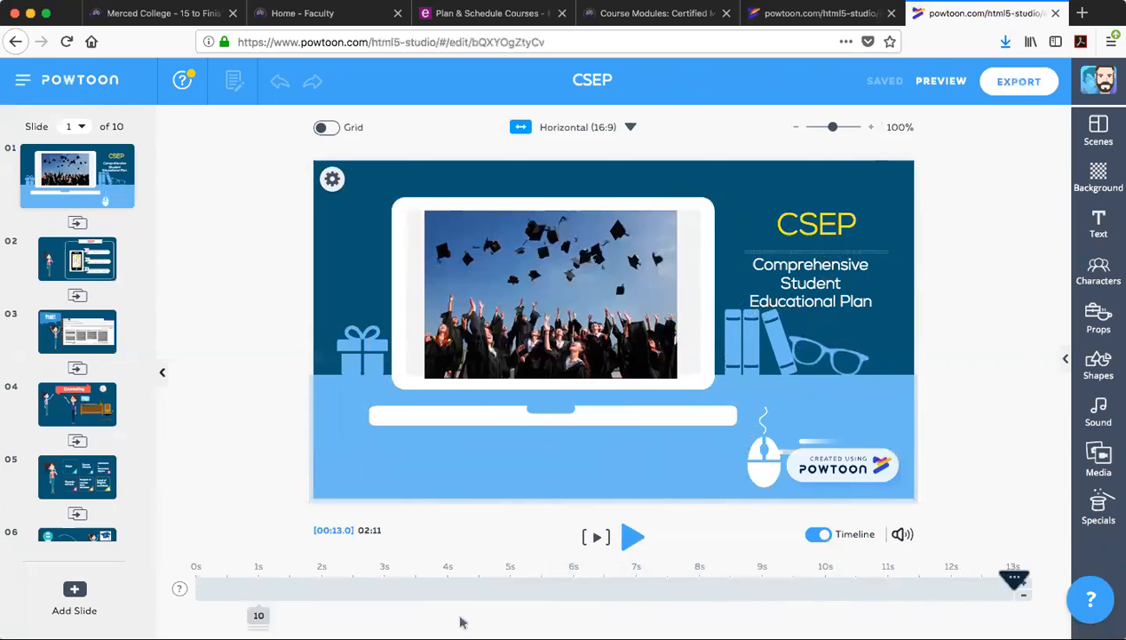
# Open slide 2 and scrub its timeline from the start to about 8.5 s and back to examine when objects appear
pyautogui.moveTo(255, 620)
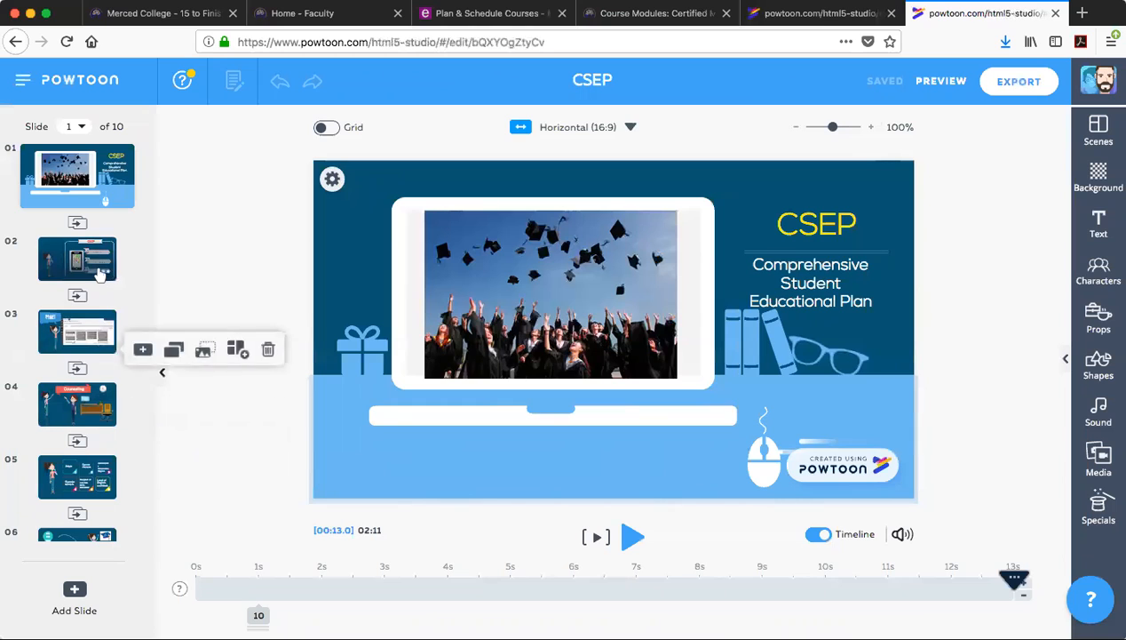
pyautogui.moveTo(100, 276)
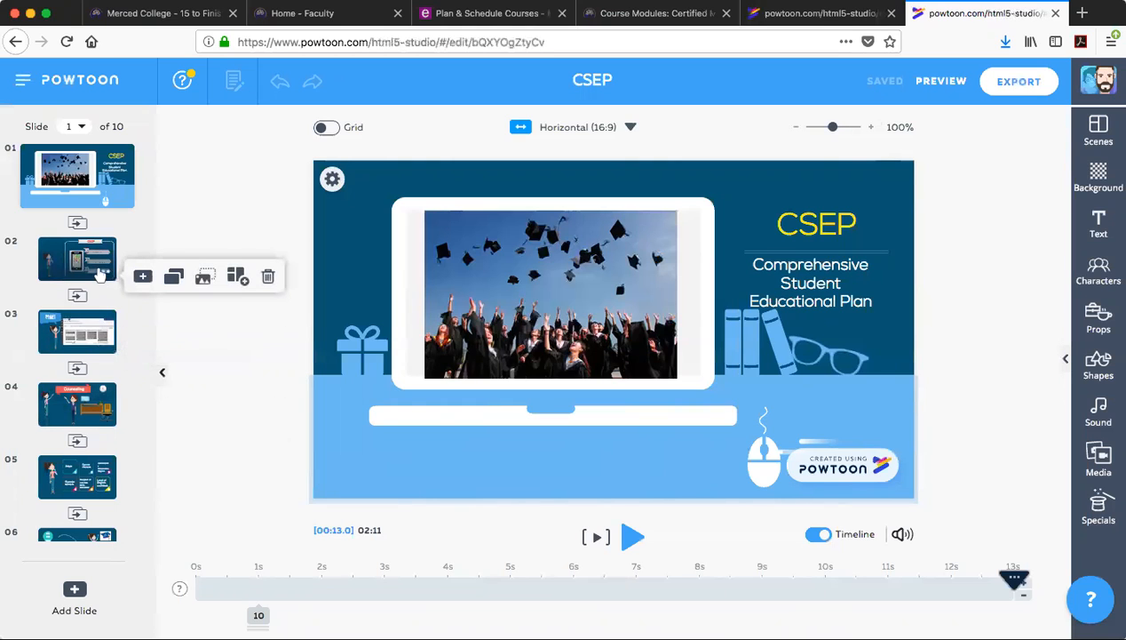
pyautogui.click(52, 258)
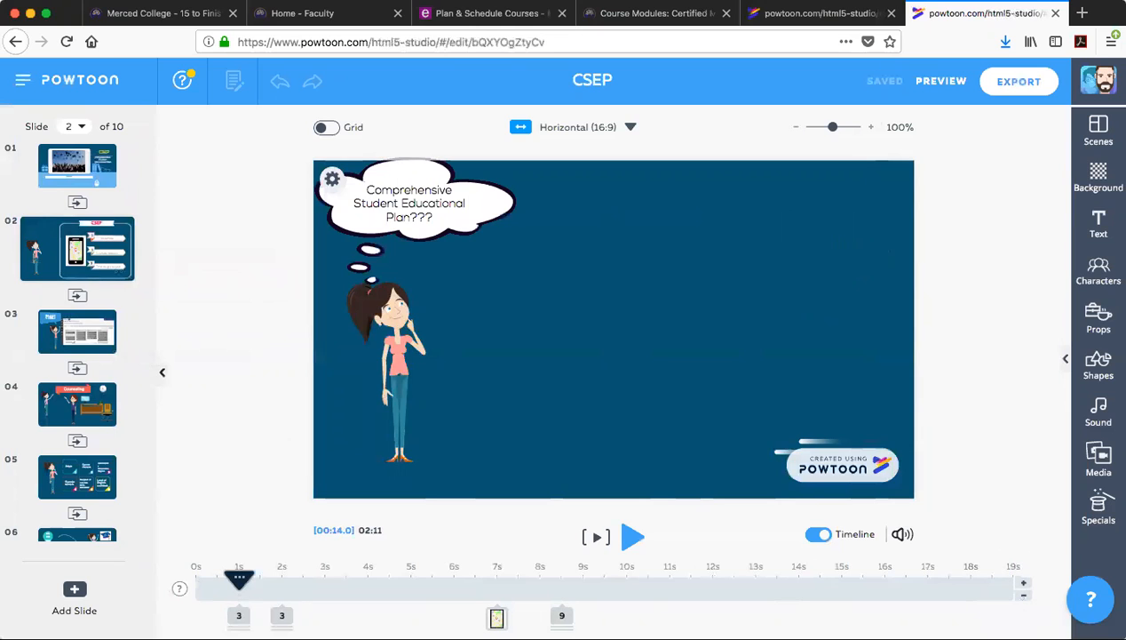
pyautogui.click(195, 577)
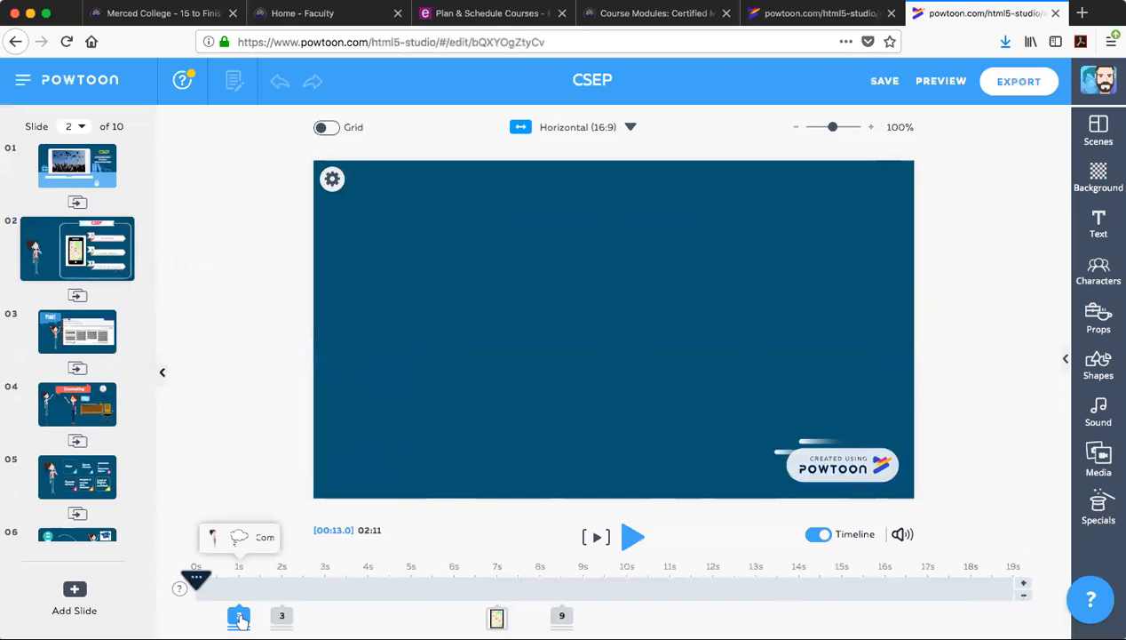
pyautogui.click(248, 579)
pyautogui.moveTo(248, 579); pyautogui.dragTo(558, 570)
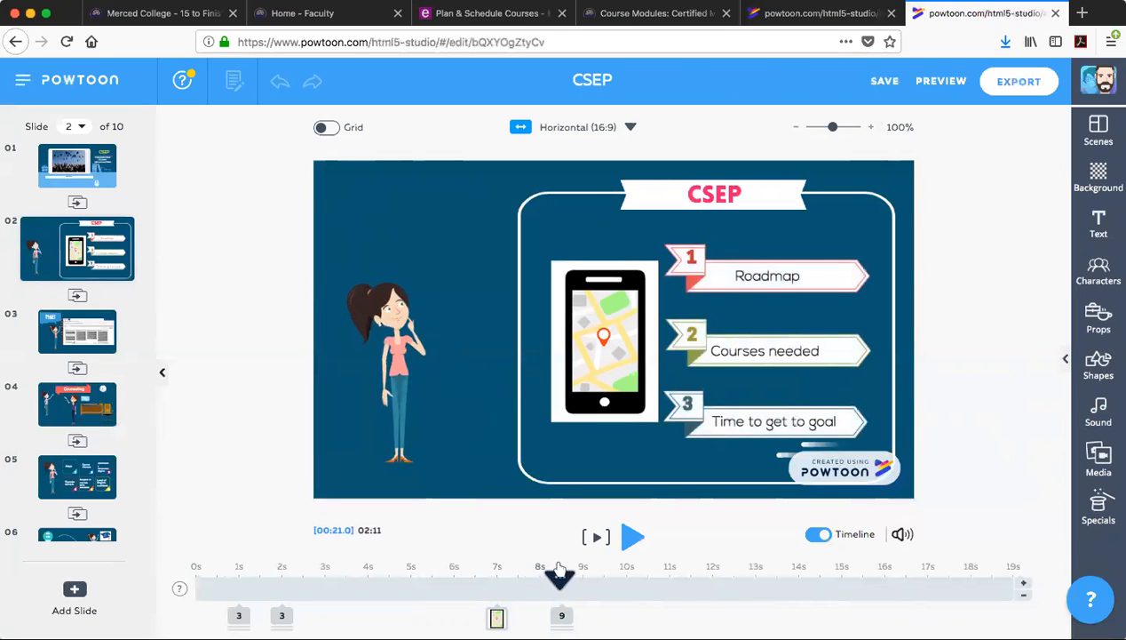
pyautogui.moveTo(558, 571); pyautogui.dragTo(186, 586)
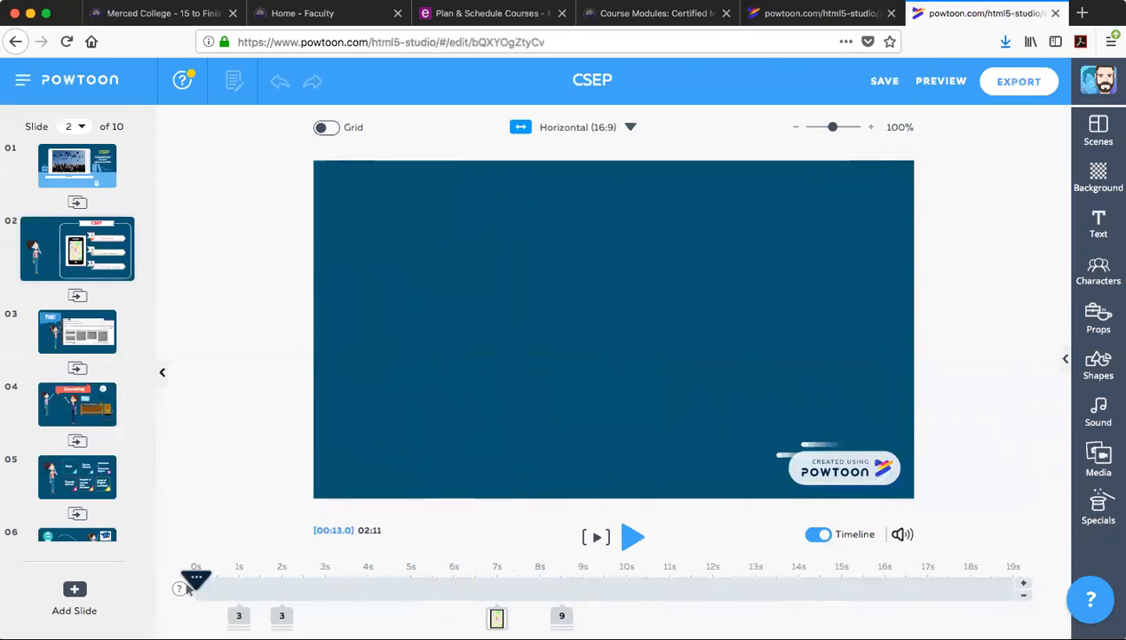
# Play the presentation from the start of slide 2, stop playback, and return to slide 1
pyautogui.click(632, 537)
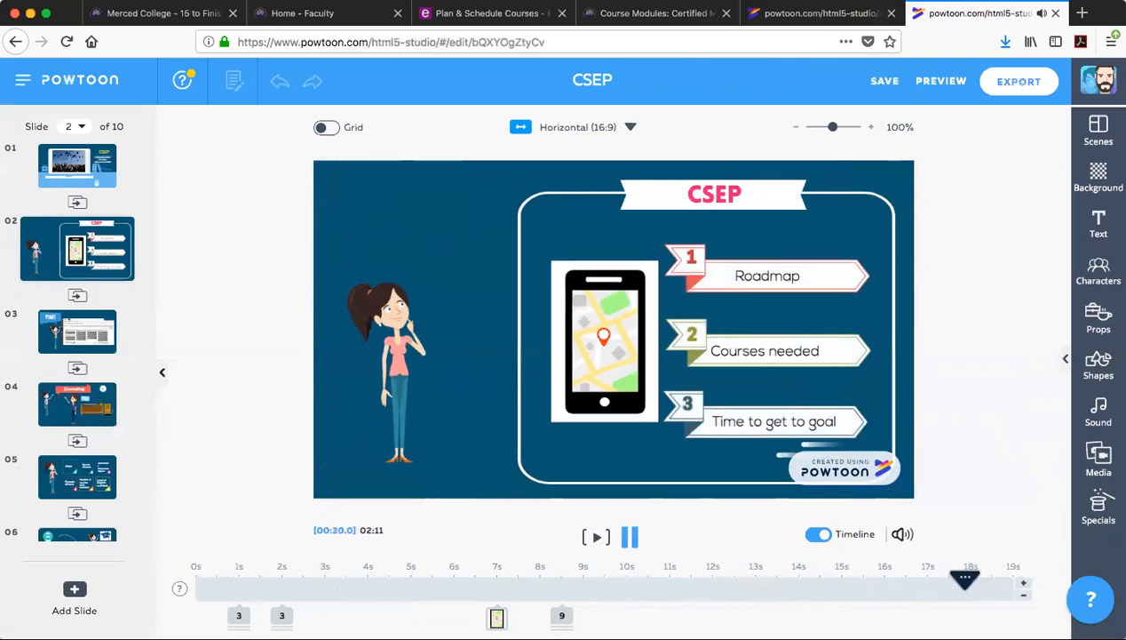
pyautogui.click(629, 536)
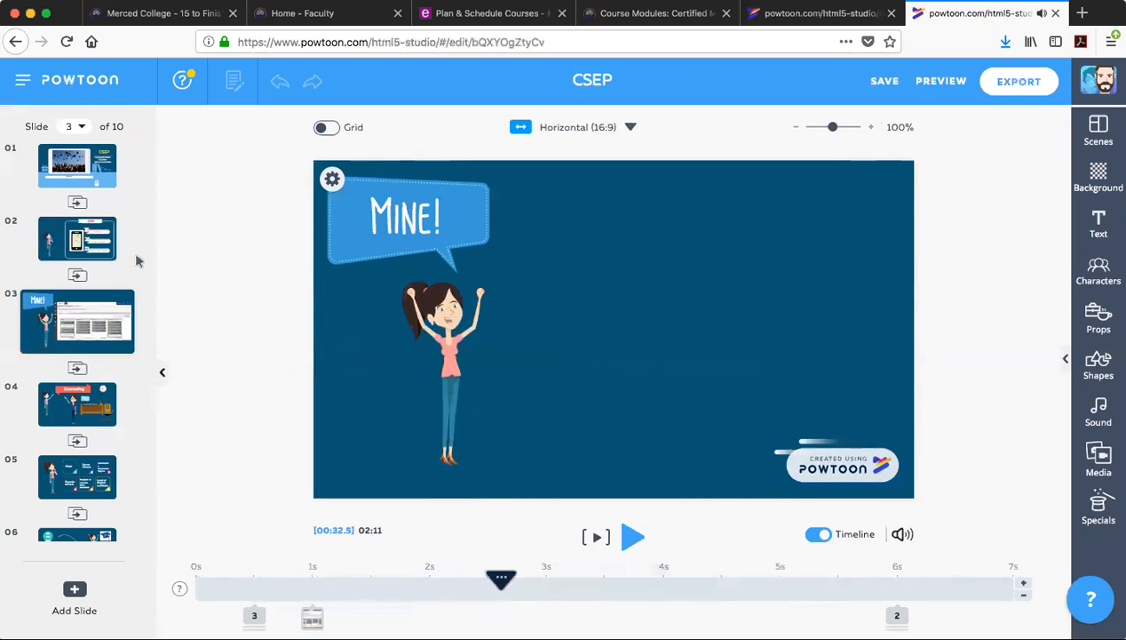
pyautogui.moveTo(89, 177)
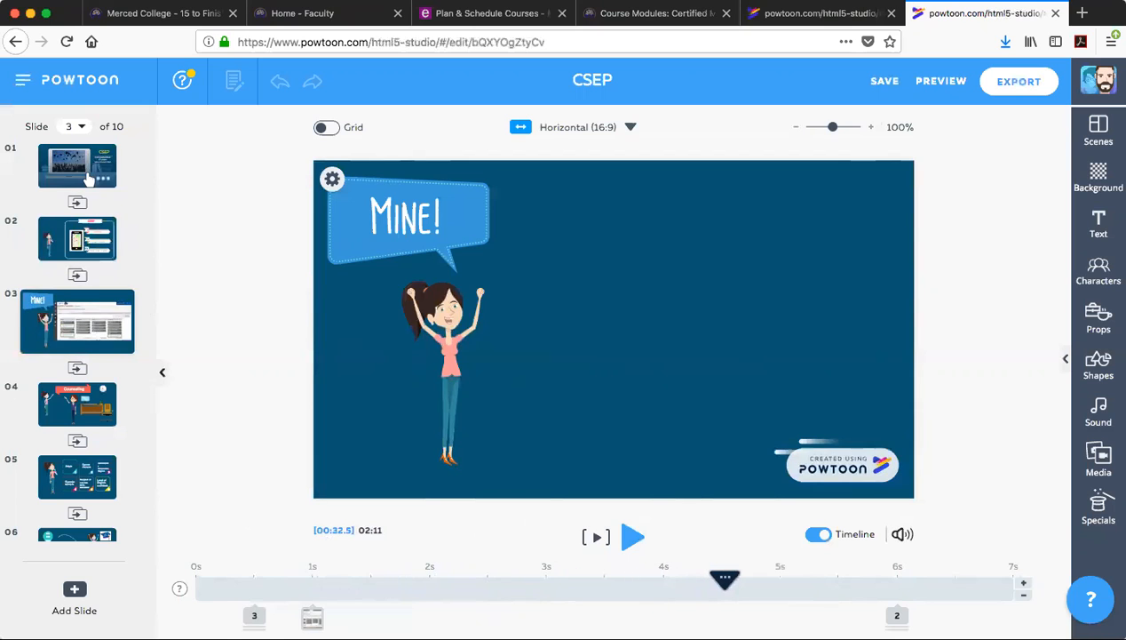
pyautogui.click(89, 178)
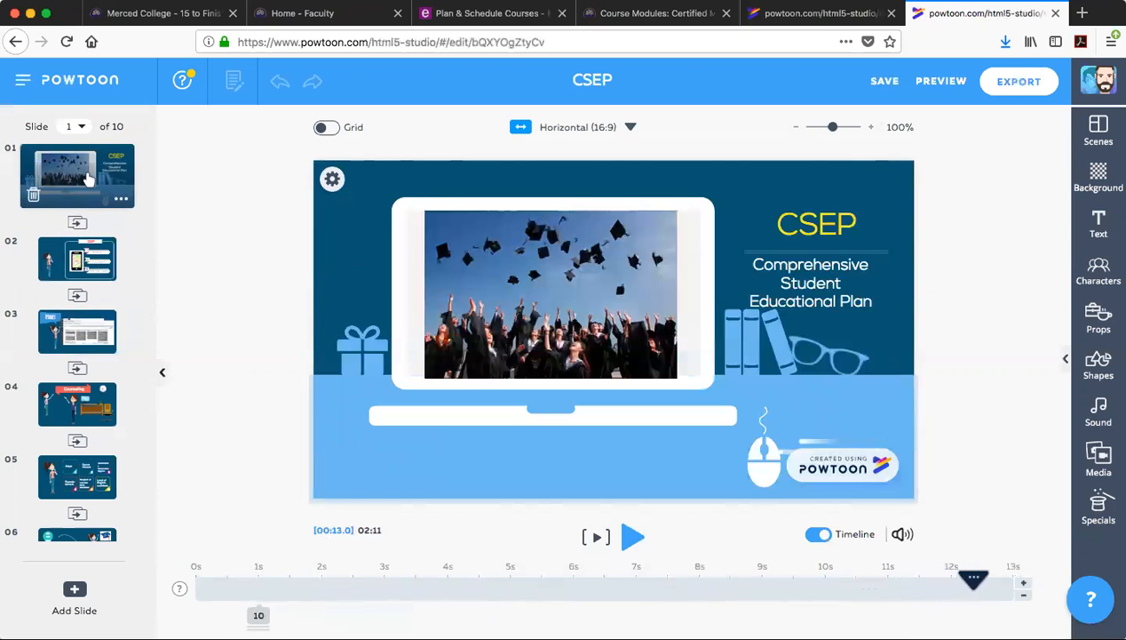